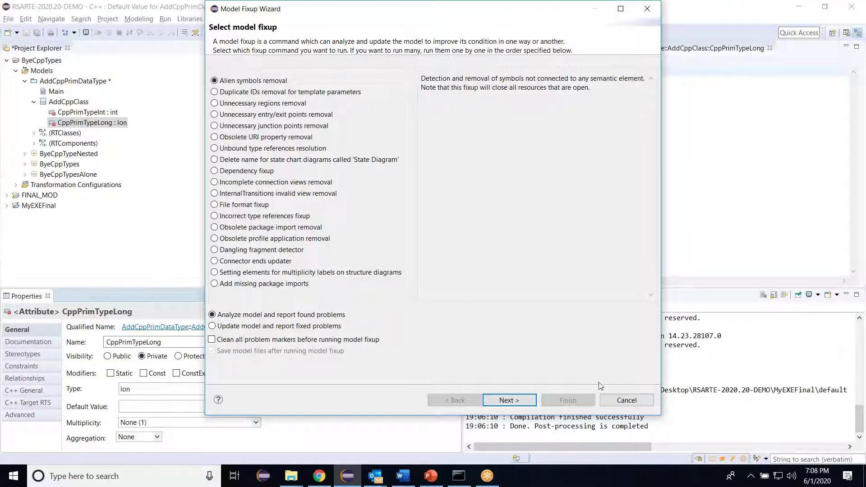
Close the Model Fixup Wizard, open the ByeCppTypes model and inspect the type of its CppType_bool attribute.
left_click(628, 400)
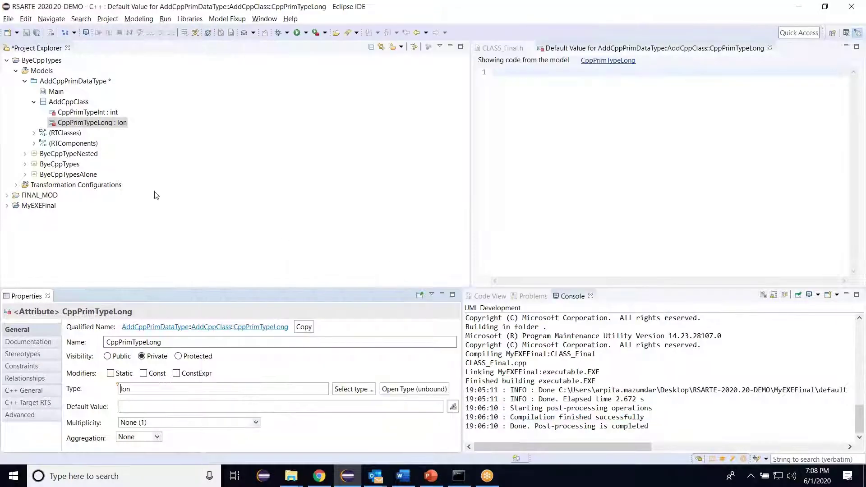
left_click(25, 164)
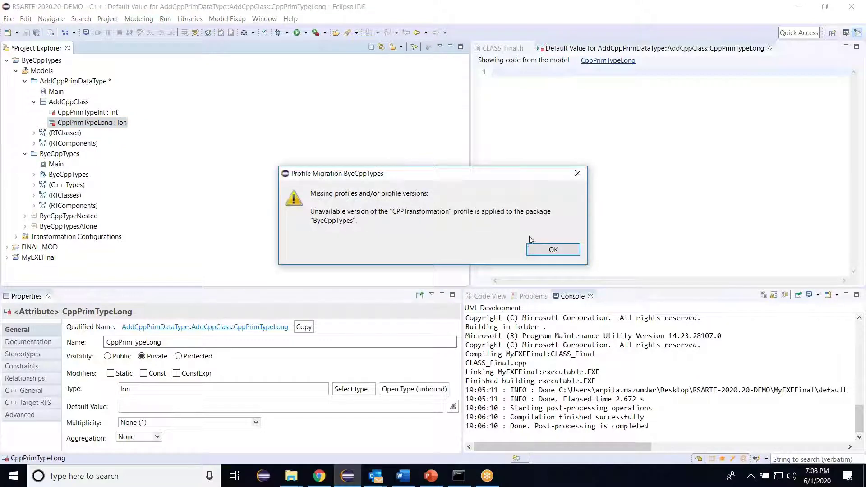
left_click(535, 249)
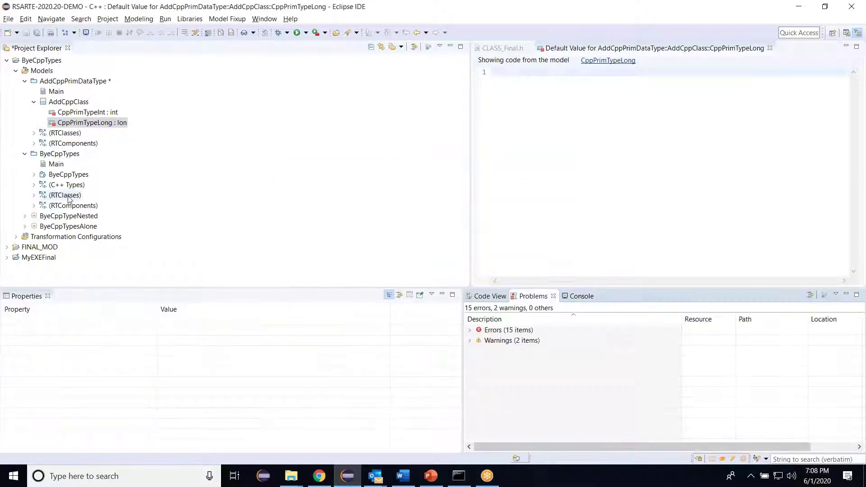
left_click(35, 175)
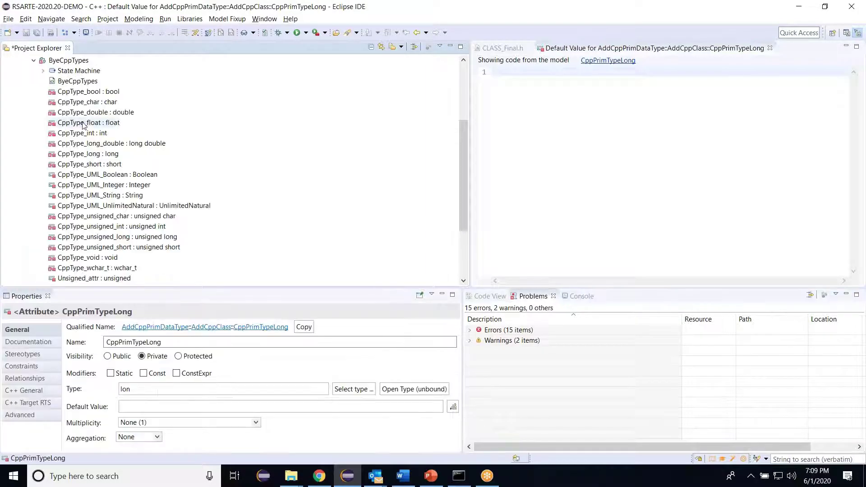
left_click(87, 93)
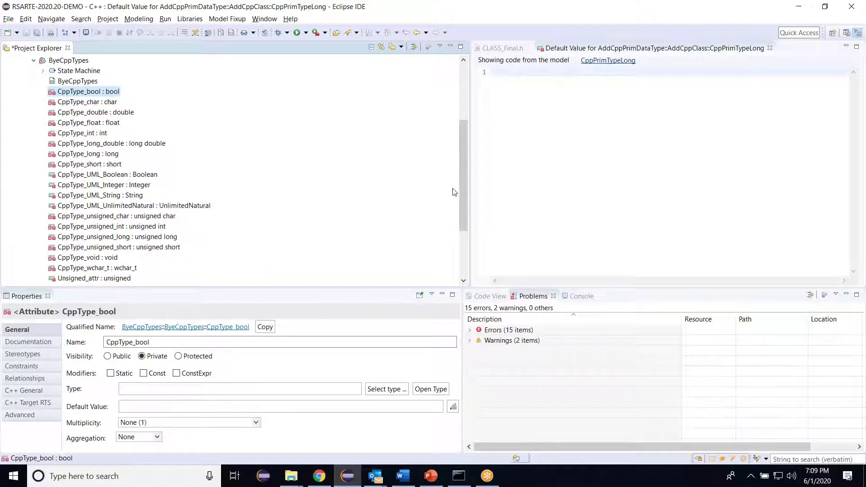
Save the AddCppPrimDataType model and run the Incorrect type references fixup on the ByeCppTypes project, with C type references converted to C++.
left_click_drag(462, 196, 459, 126)
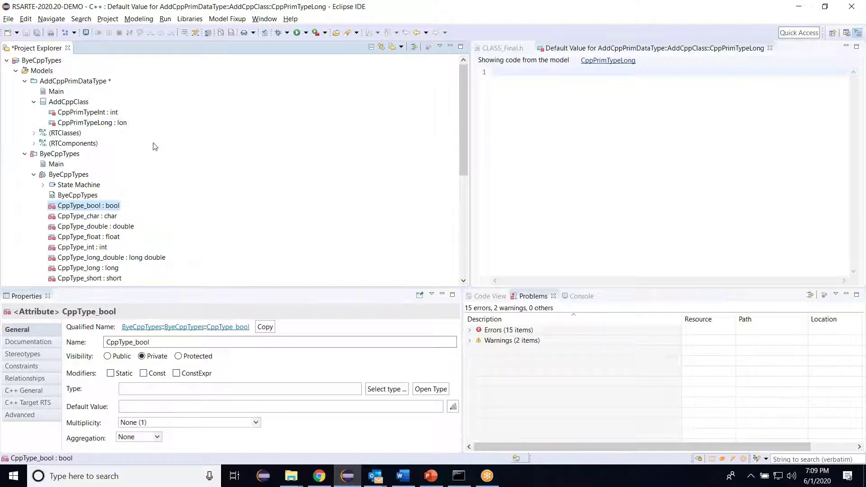
left_click(81, 82)
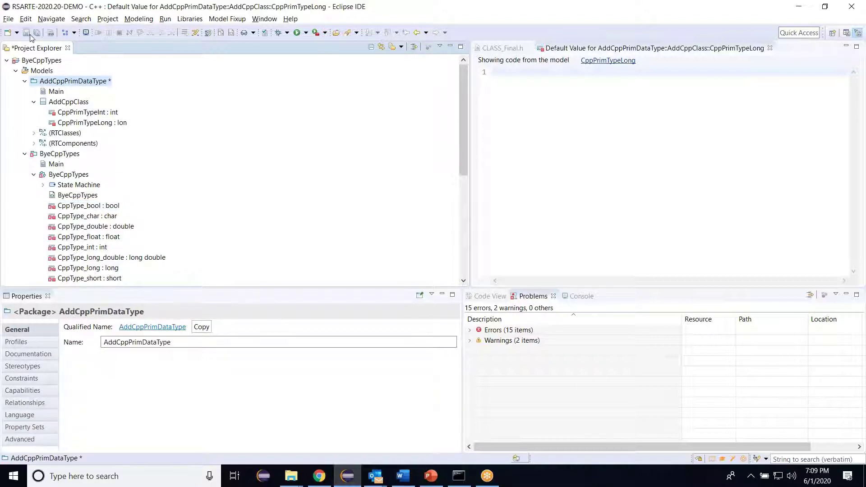
key("ctrl+s")
left_click(227, 19)
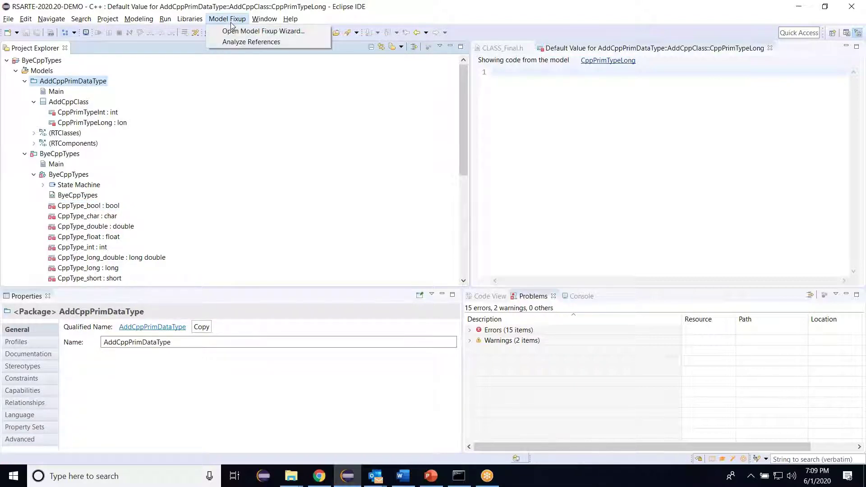
left_click(240, 32)
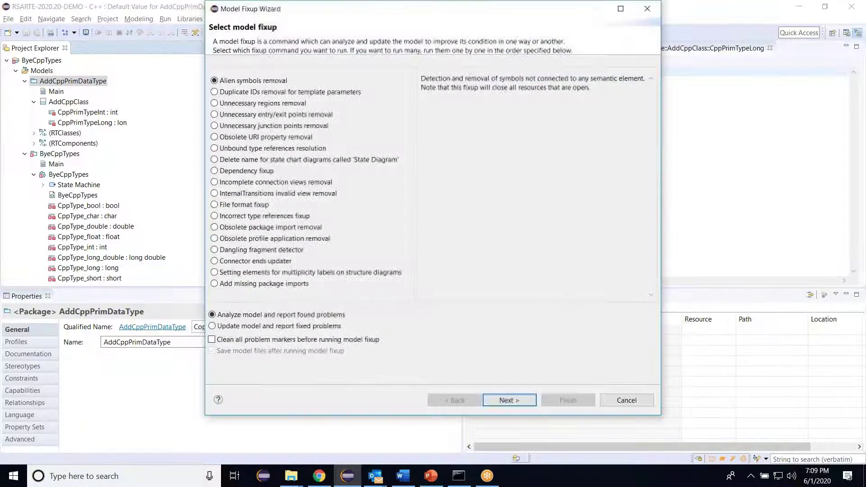
left_click(215, 217)
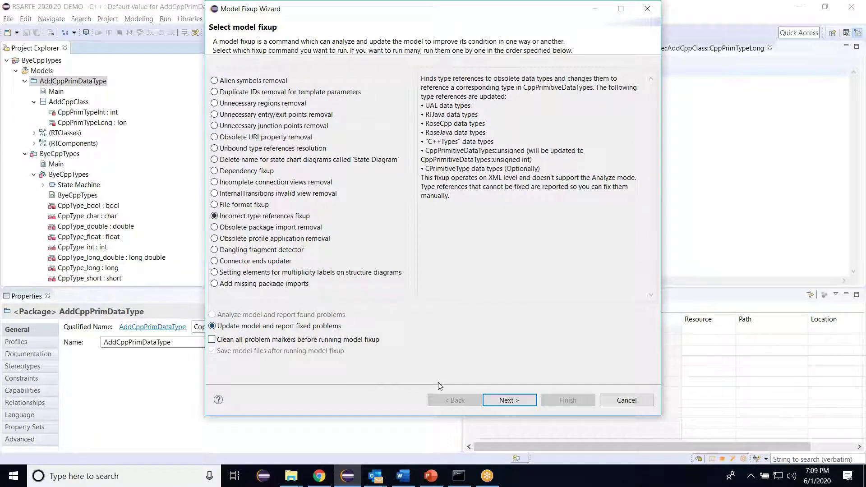
left_click(508, 401)
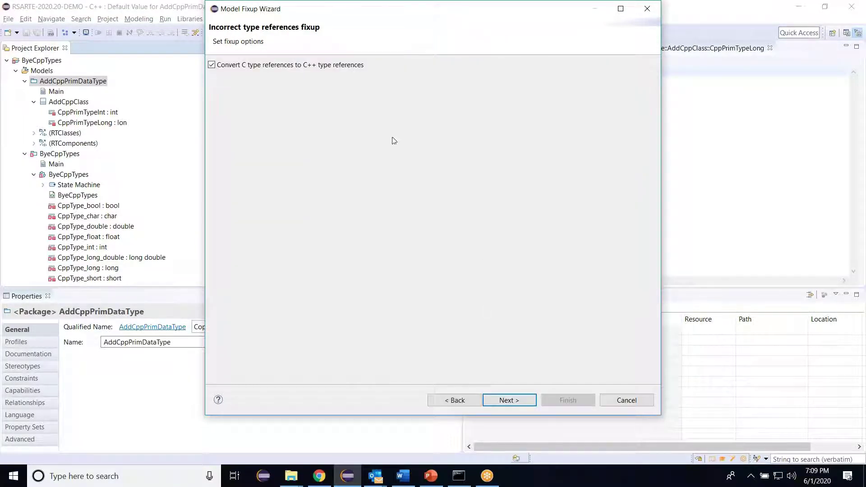
left_click(508, 401)
left_click(225, 66)
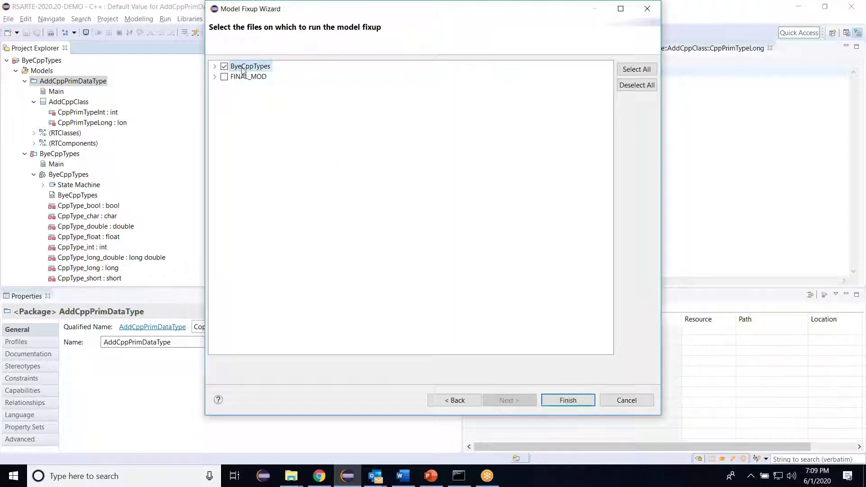
left_click(568, 401)
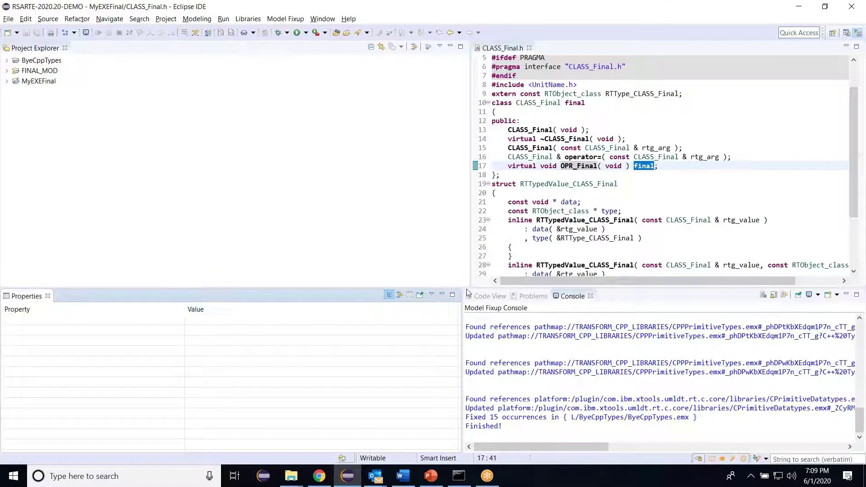
Widen the console area and review the updated references in the model fixup log.
left_click_drag(471, 288, 246, 249)
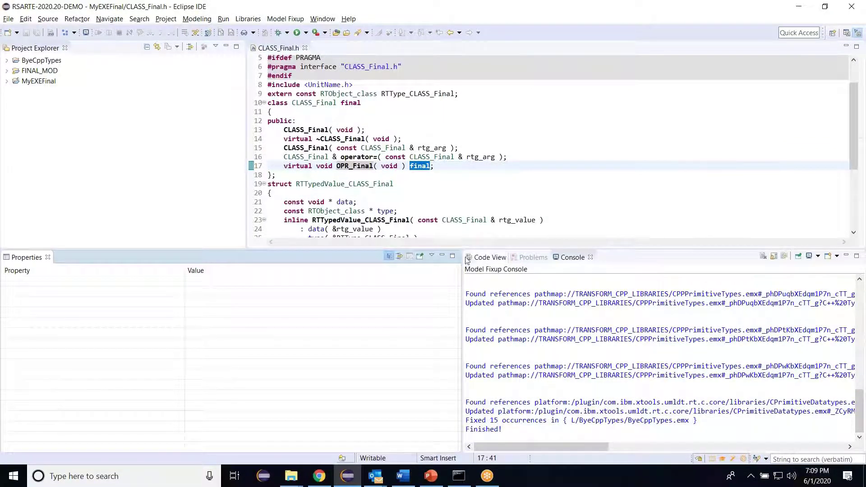
left_click_drag(460, 250, 244, 257)
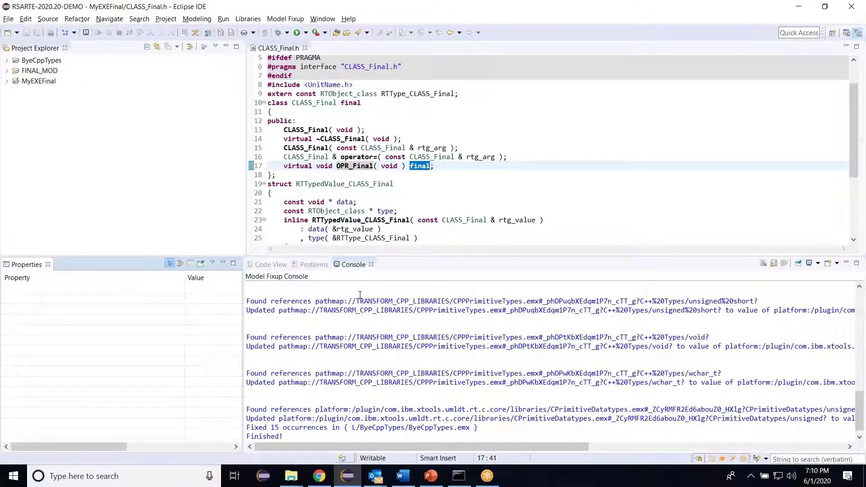
left_click_drag(361, 296, 363, 322)
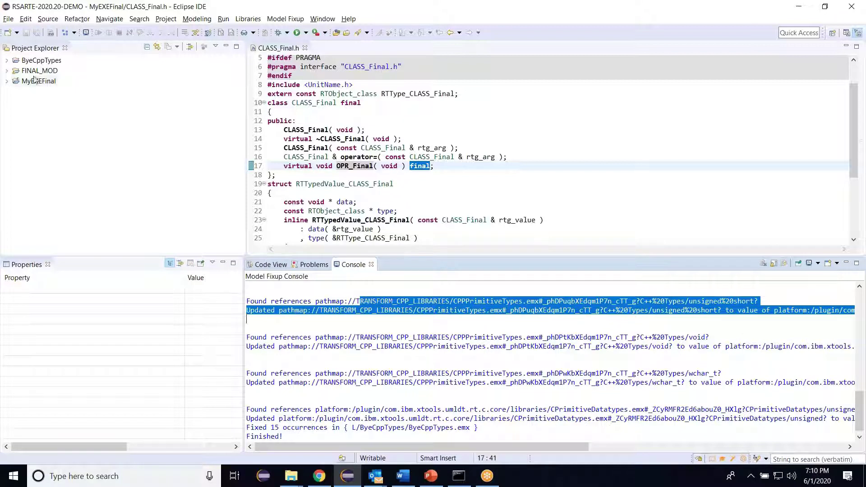
Reopen the ByeCppTypes model under Models, expand its nested ByeCppTypes element and open the CppType_bool attribute.
left_click(7, 60)
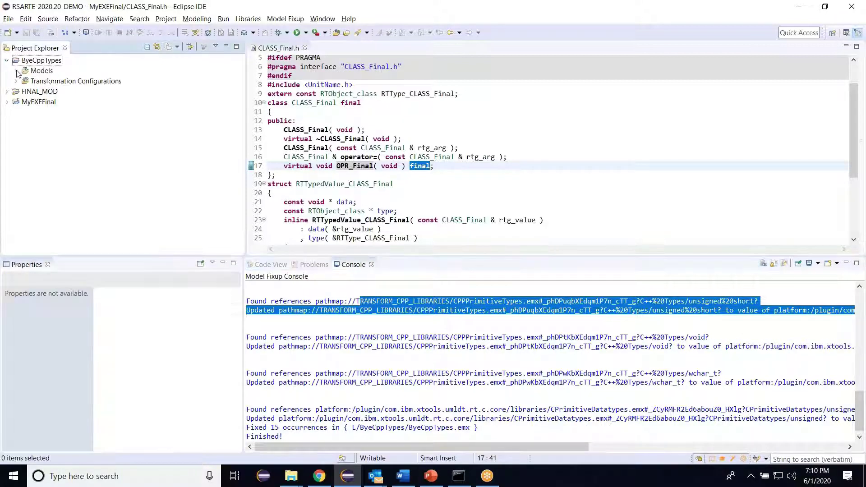
left_click(16, 71)
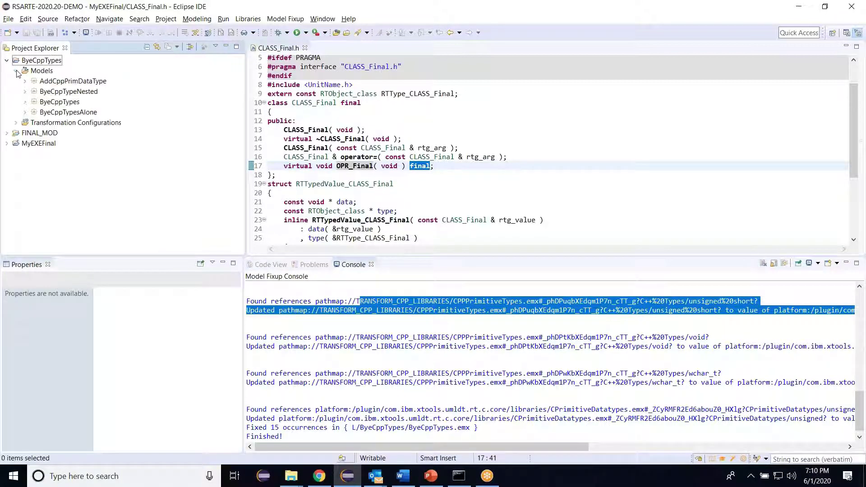
left_click(26, 103)
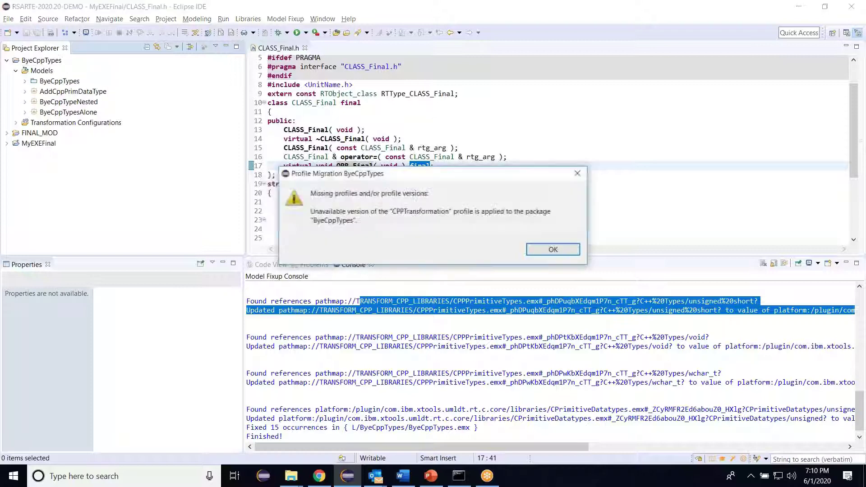
left_click(540, 249)
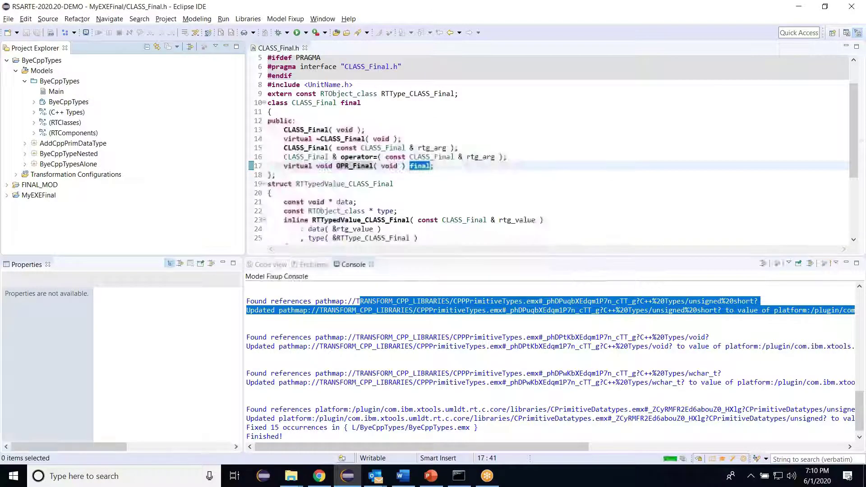
left_click(34, 104)
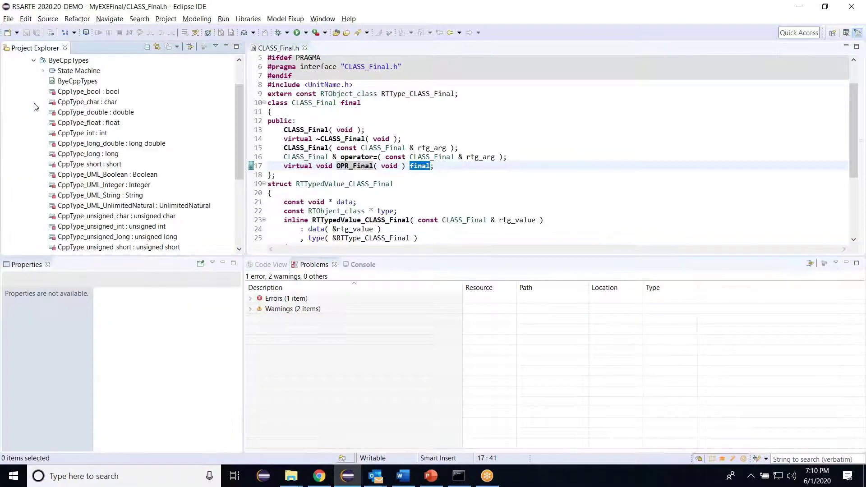
left_click(91, 92)
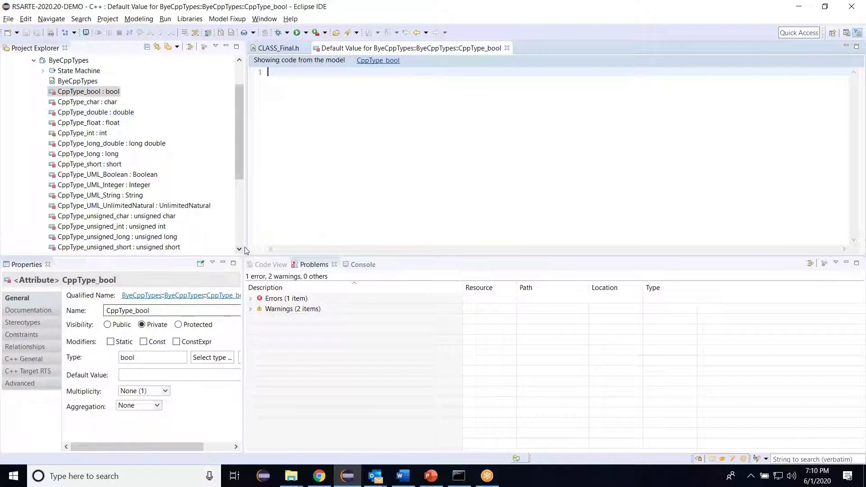
Enlarge the Properties view and check the types of the CppType_bool and Unsigned_attr attributes.
left_click_drag(324, 267, 386, 272)
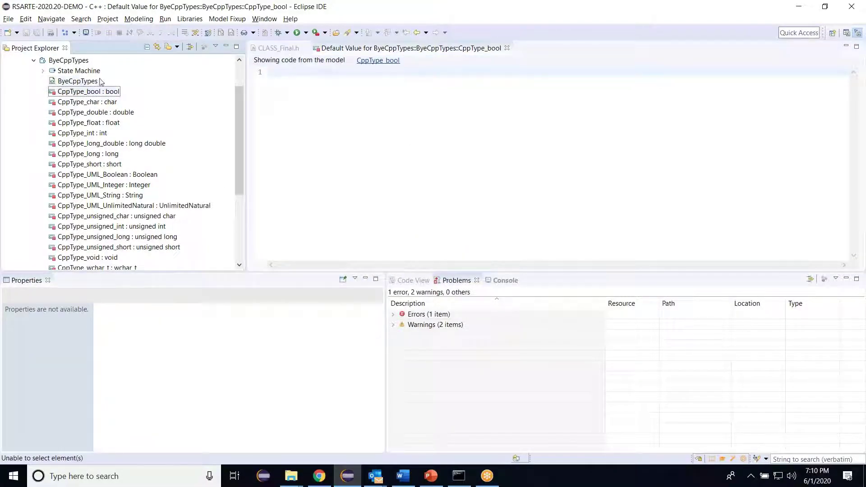
left_click(96, 93)
left_click_drag(240, 167, 238, 149)
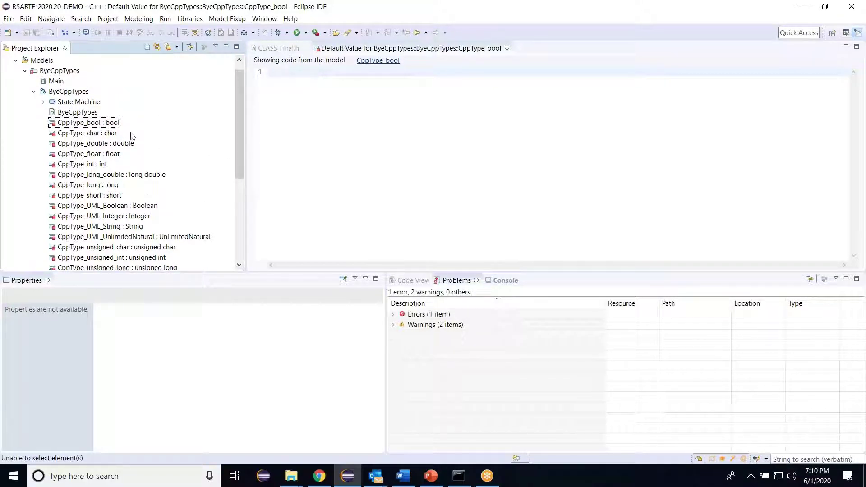
left_click(99, 123)
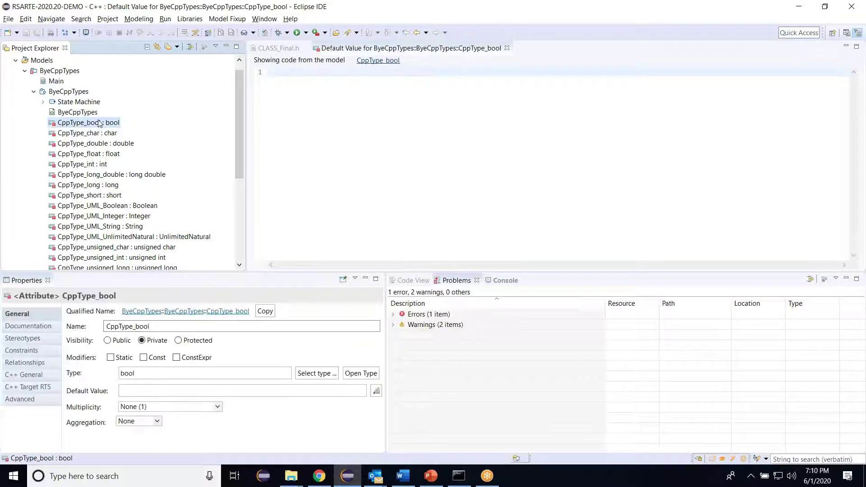
left_click(359, 373)
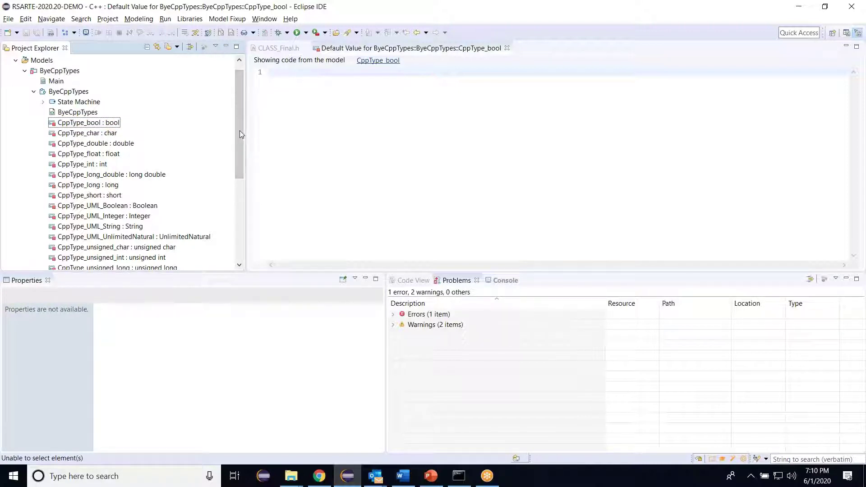
left_click_drag(239, 119, 237, 171)
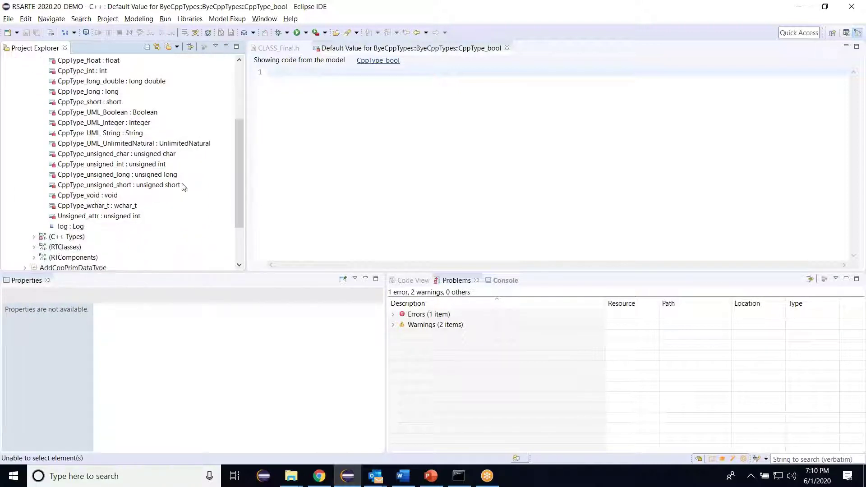
double_click(109, 217)
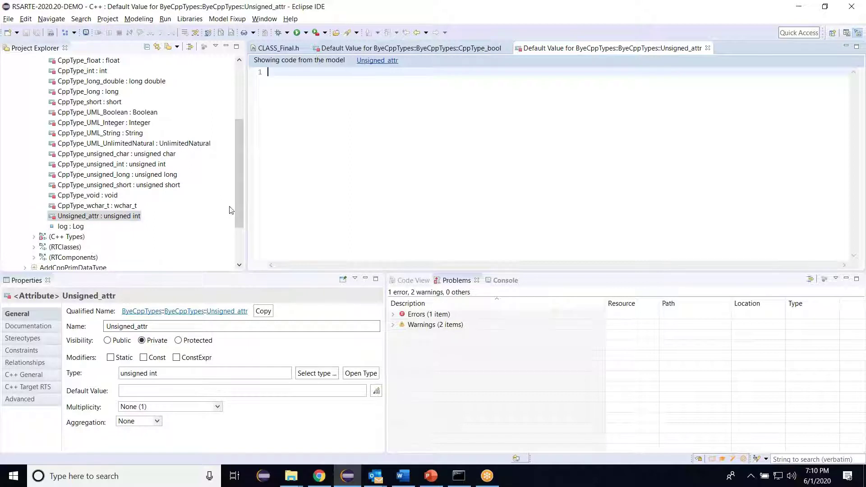
Collapse the ByeCppTypes model, then open ByeCppTypeNested and expand its ByeCppTypeChild package to examine the package imports.
left_click_drag(242, 207, 248, 134)
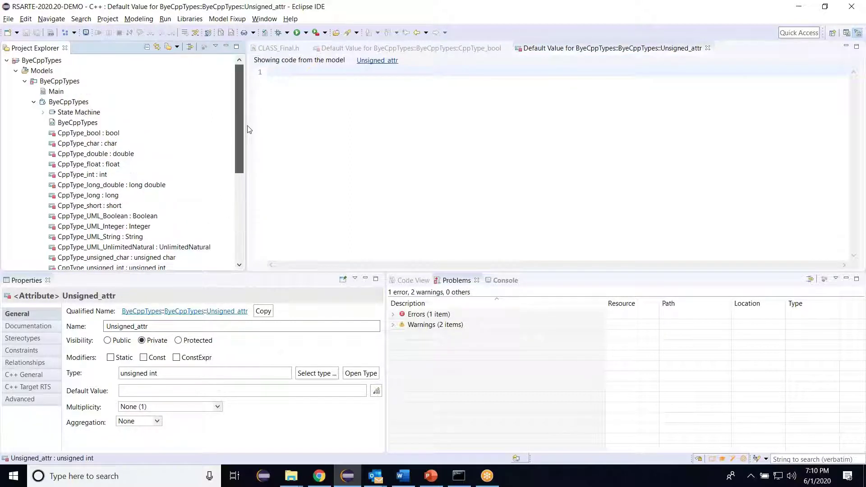
left_click(25, 82)
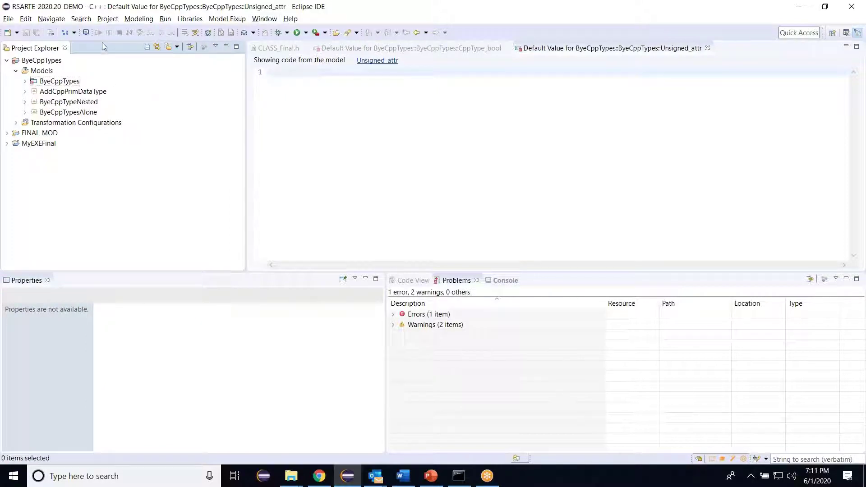
left_click(24, 102)
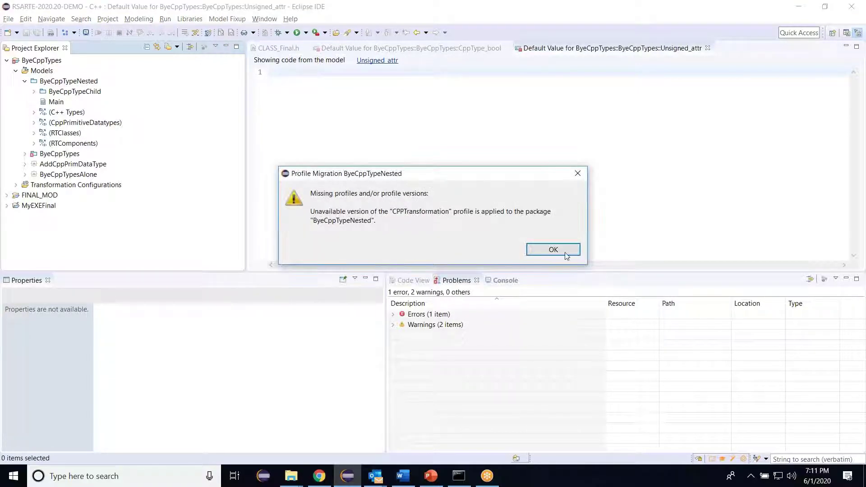
left_click(567, 255)
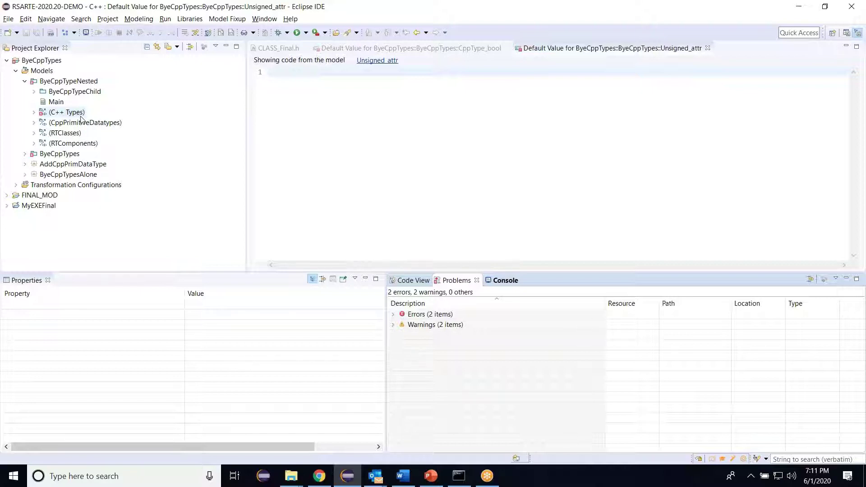
left_click(34, 92)
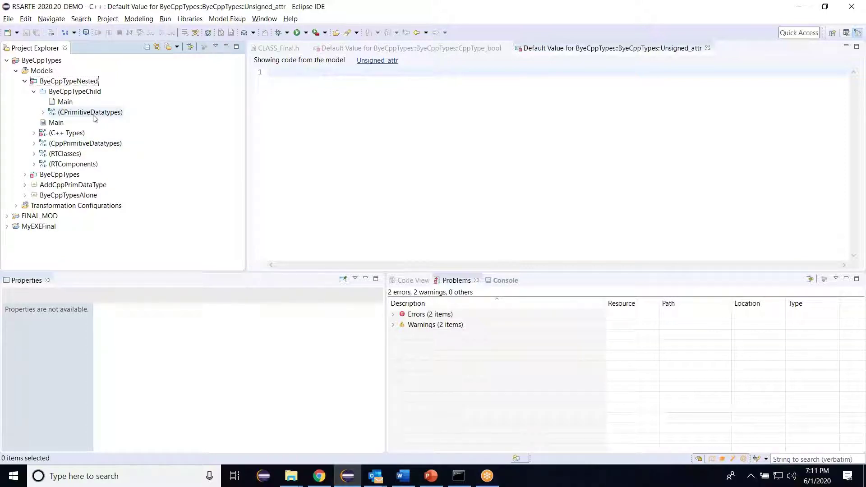
Set up the Obsolete package import removal fixup to update the model, report fixed problems and save the model files after running.
left_click(229, 21)
left_click(239, 30)
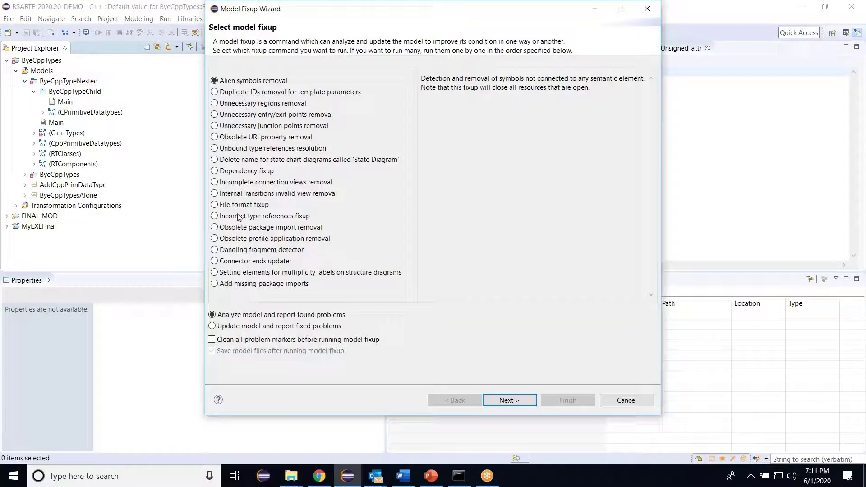
left_click(215, 227)
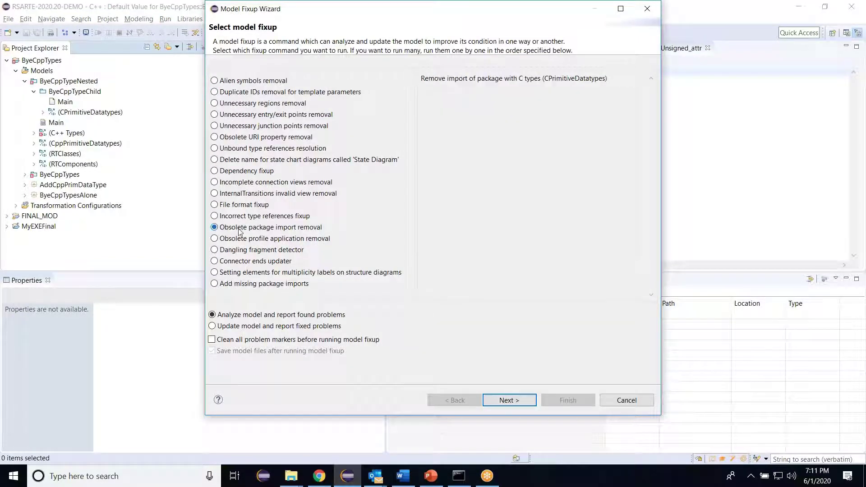
left_click(213, 326)
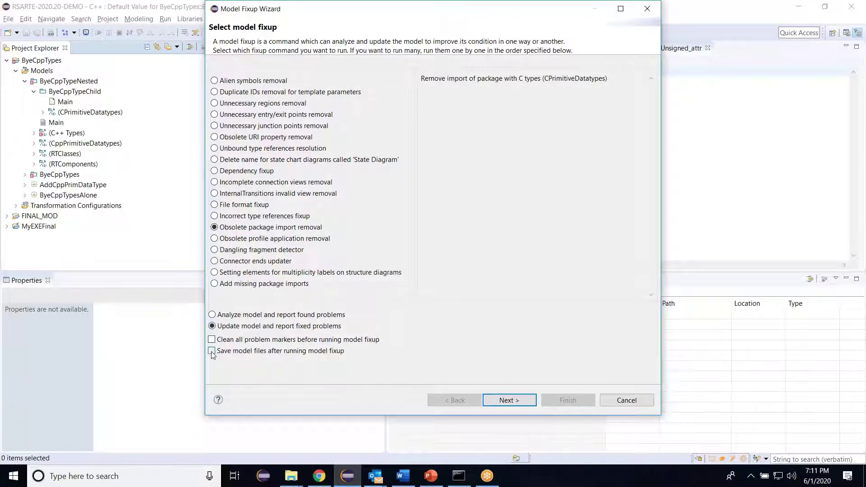
left_click(212, 352)
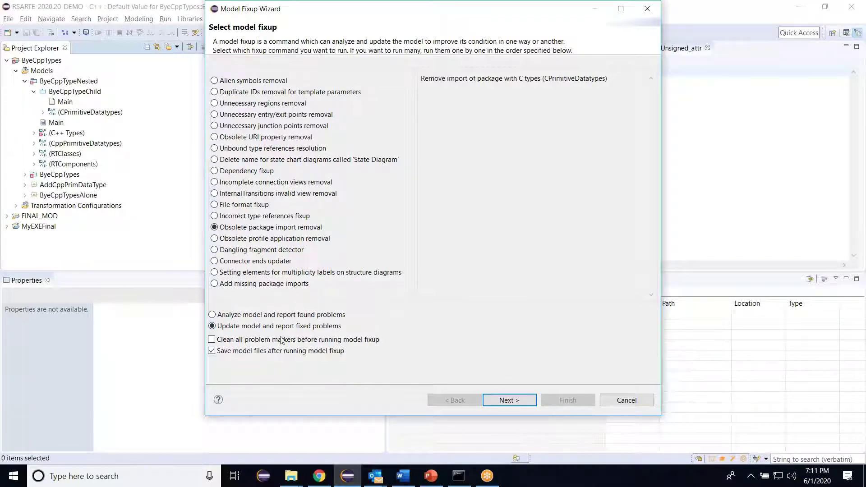
Run the fixup on the ByeCppTypes project with removal of the CPrimitiveDatatypes import enabled, and dismiss the missing-profile warning.
left_click(512, 402)
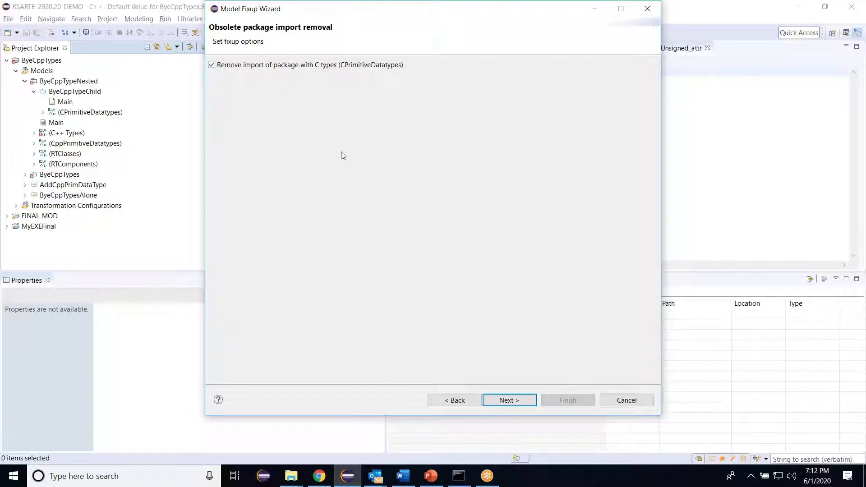
left_click(509, 401)
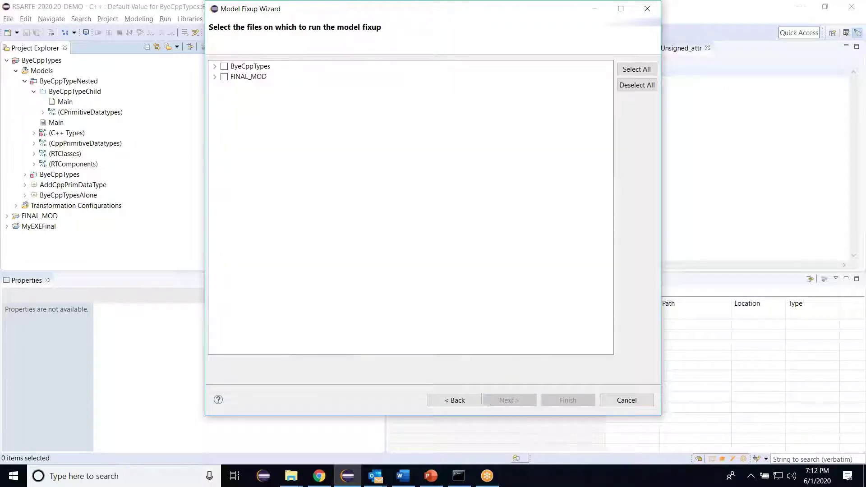
left_click(224, 67)
left_click(569, 401)
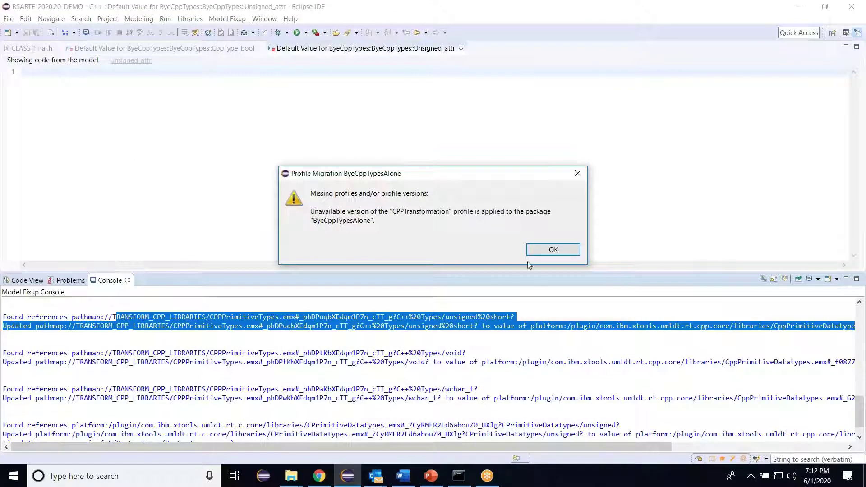
left_click(552, 251)
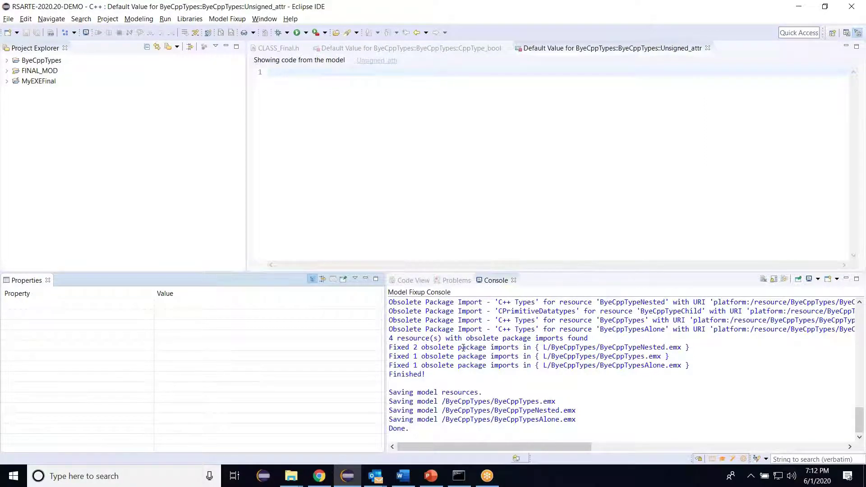
Review the fixed imports in the log, then expand ByeCppTypeNested and its ByeCppTypeChild package to check their remaining package imports.
left_click_drag(458, 348, 493, 348)
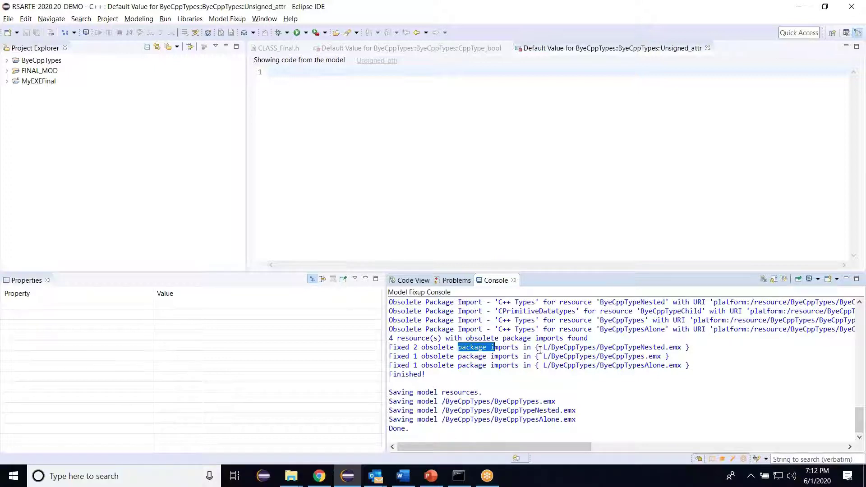
left_click(7, 60)
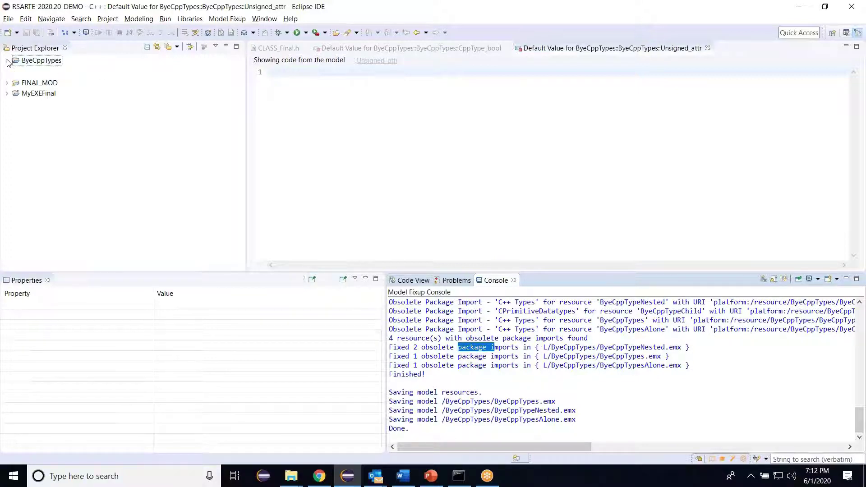
left_click(16, 71)
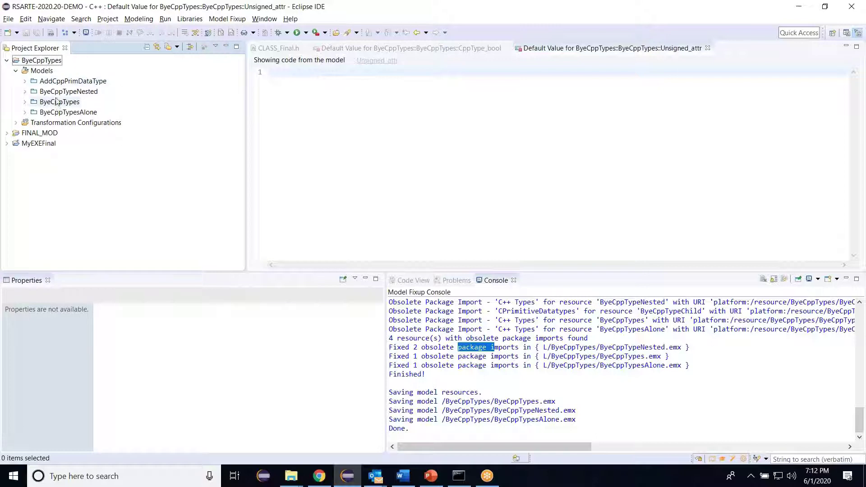
left_click(25, 92)
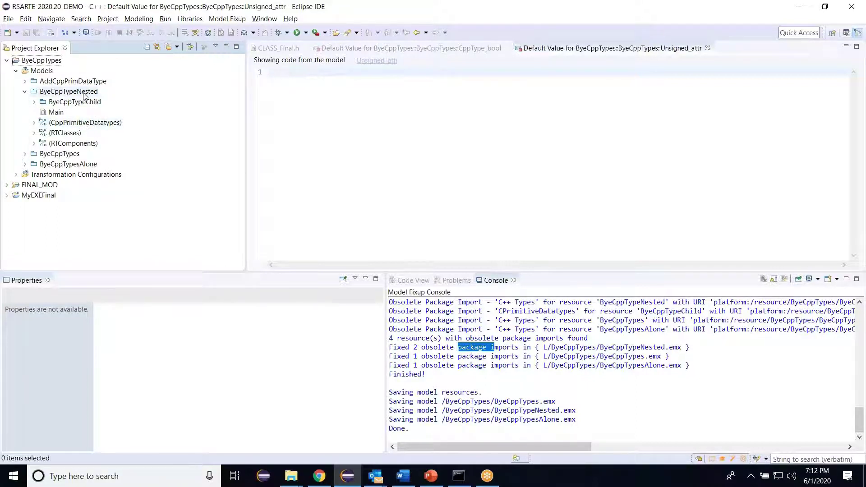
double_click(76, 103)
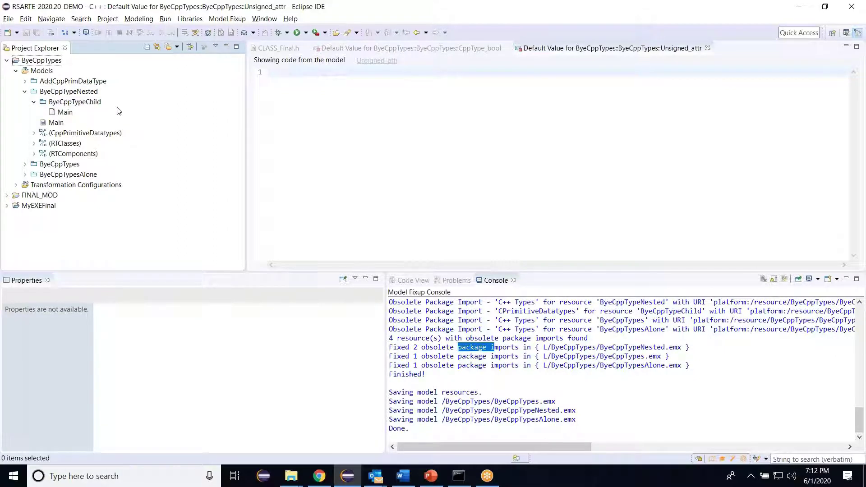
left_click(51, 93)
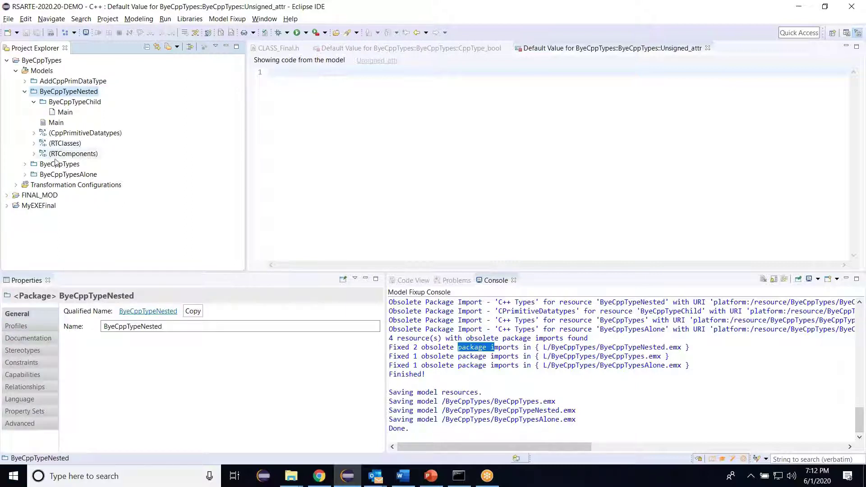
Expand the ByeCppTypes model under Models and examine its applied profiles.
left_click(25, 164)
left_click(52, 166)
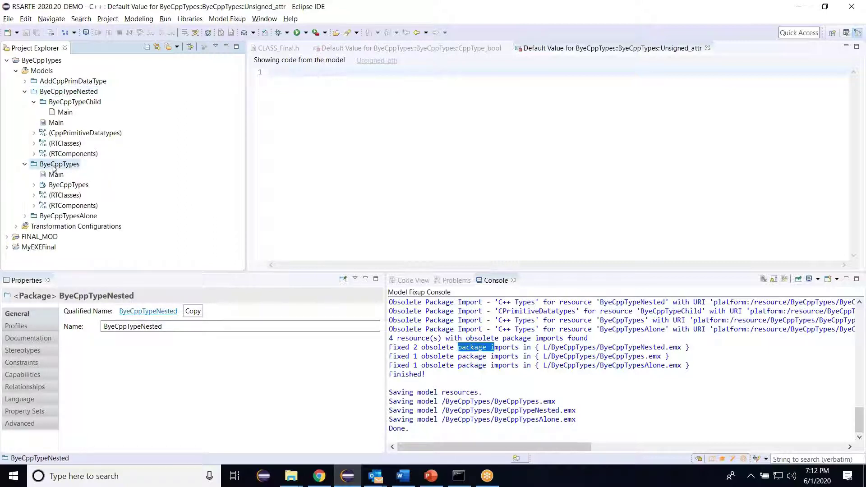
left_click(28, 327)
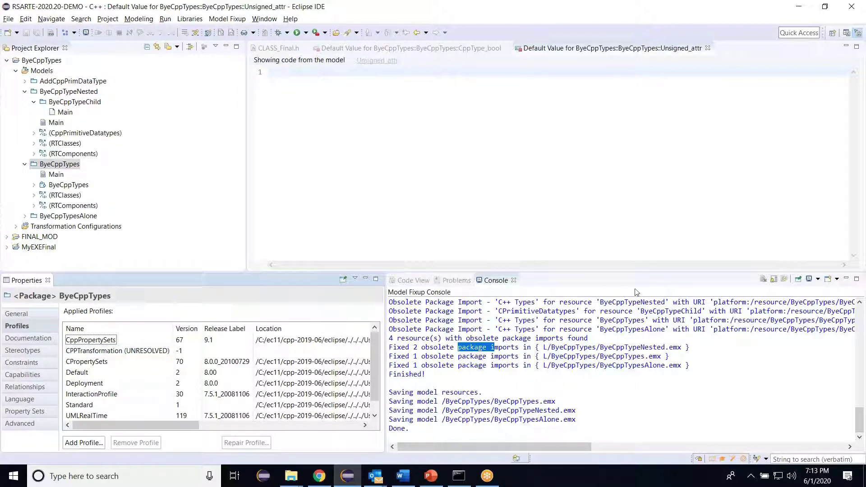
Clear the Model Fixup Console and reselect the ByeCppTypes package to show its applied profiles.
left_click(764, 278)
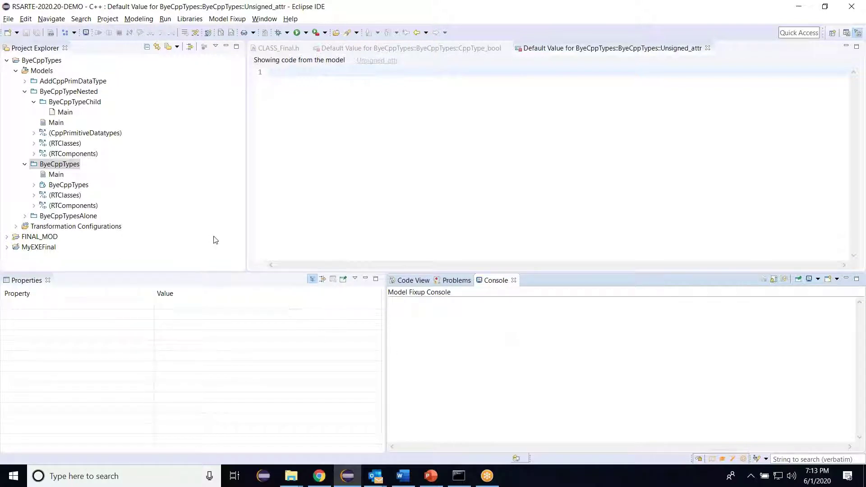
left_click(72, 166)
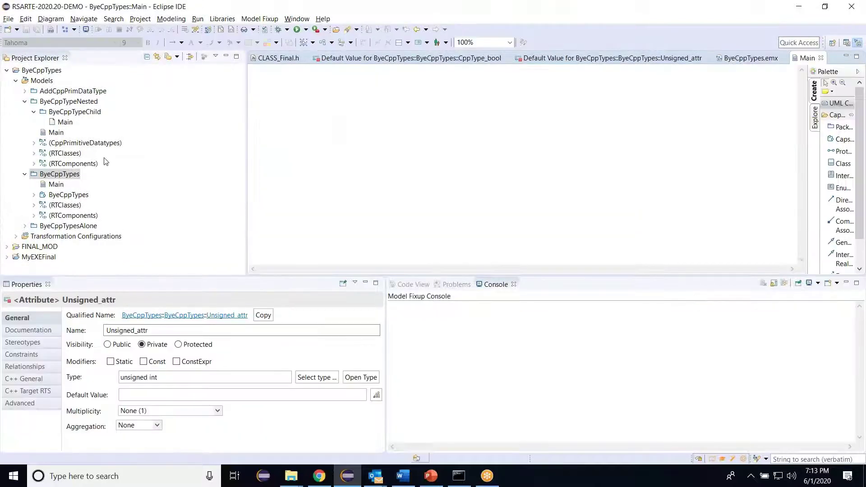
left_click(67, 178)
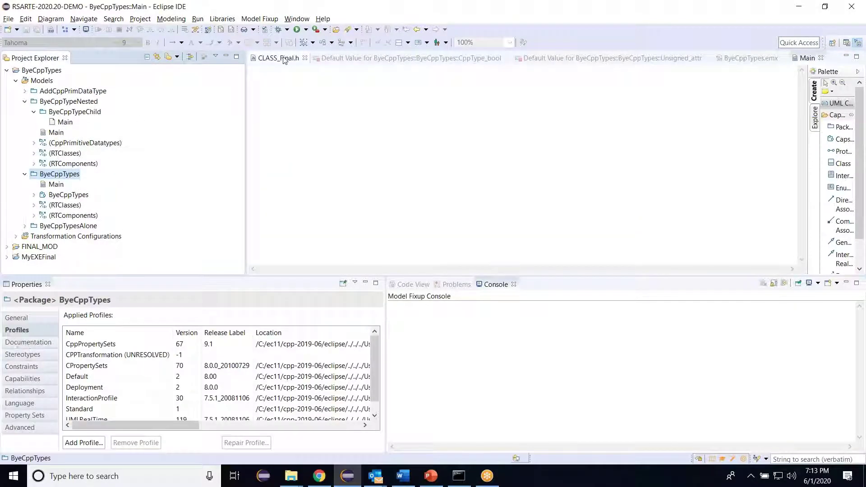
Run the Obsolete profile application removal fixup on the ByeCppTypes project in analysis mode, only reporting found problems.
left_click(266, 19)
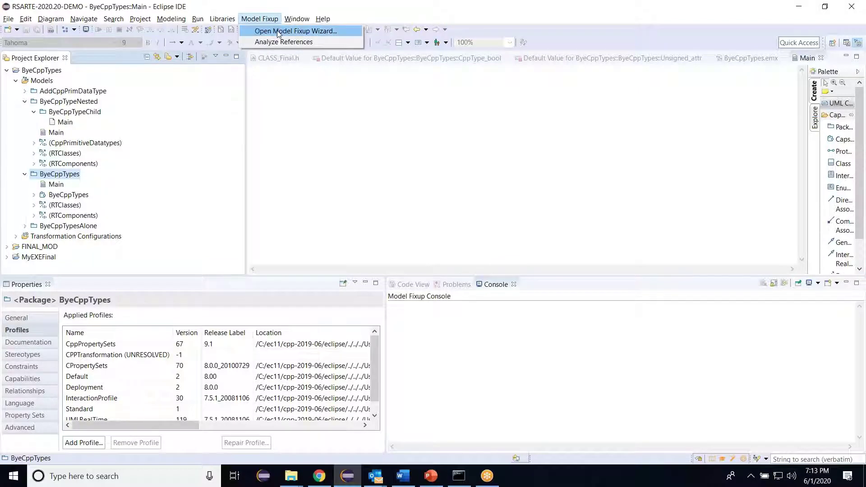
left_click(278, 31)
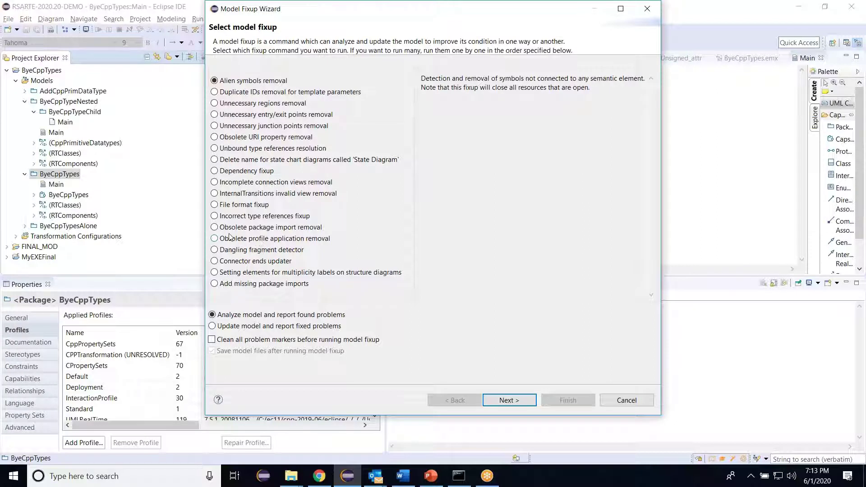
mouse_move(215, 241)
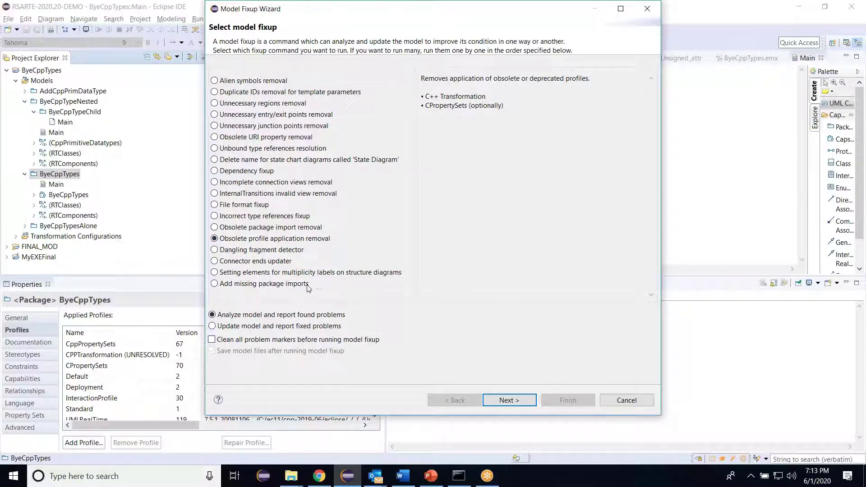
left_click(502, 401)
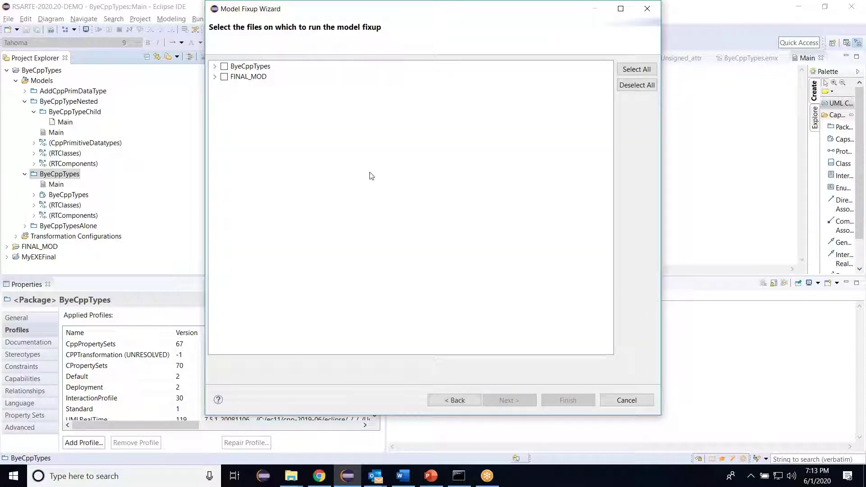
left_click(225, 67)
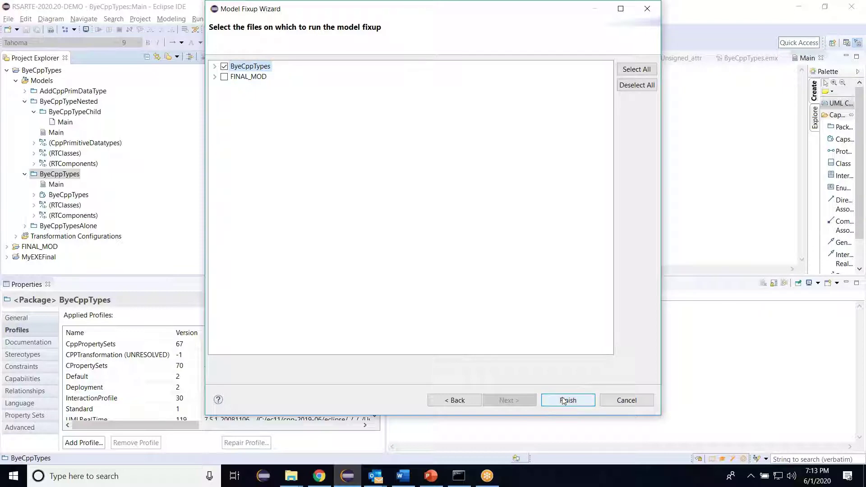
left_click(563, 400)
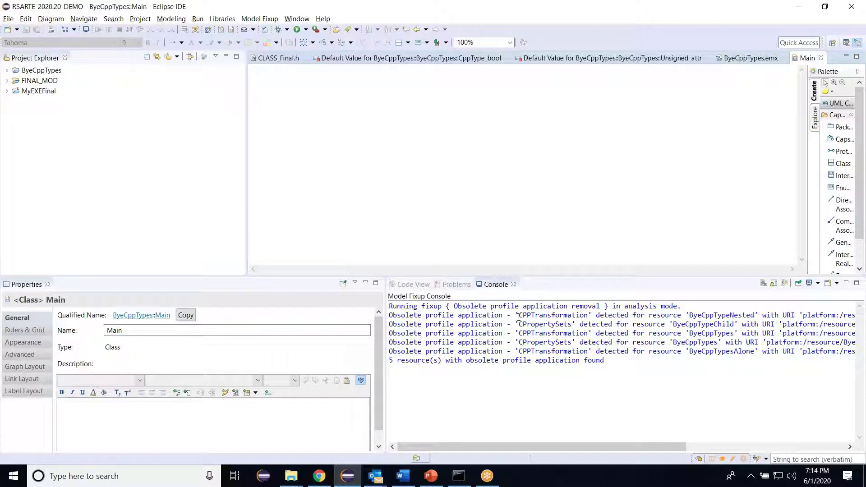
Review the obsolete CPPTransformation and CPropertySets profile applications reported in the Model Fixup Console.
left_click_drag(519, 318, 589, 318)
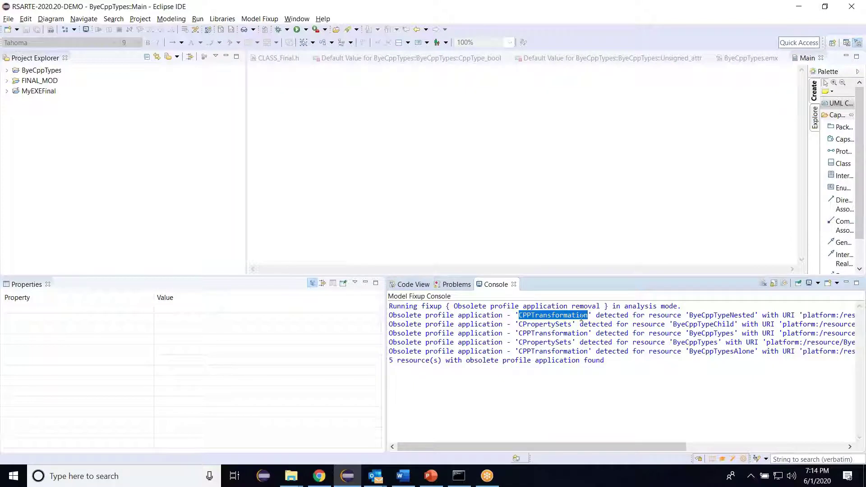
left_click(527, 325)
left_click_drag(521, 324, 573, 328)
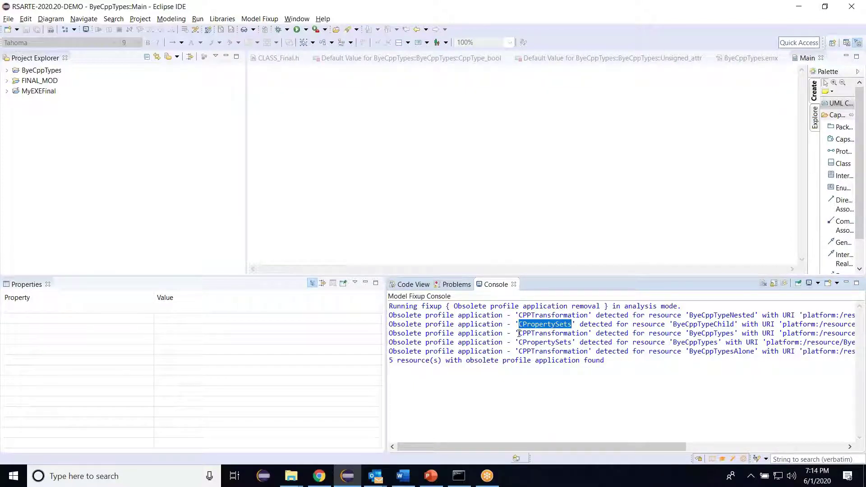
left_click_drag(607, 362, 390, 301)
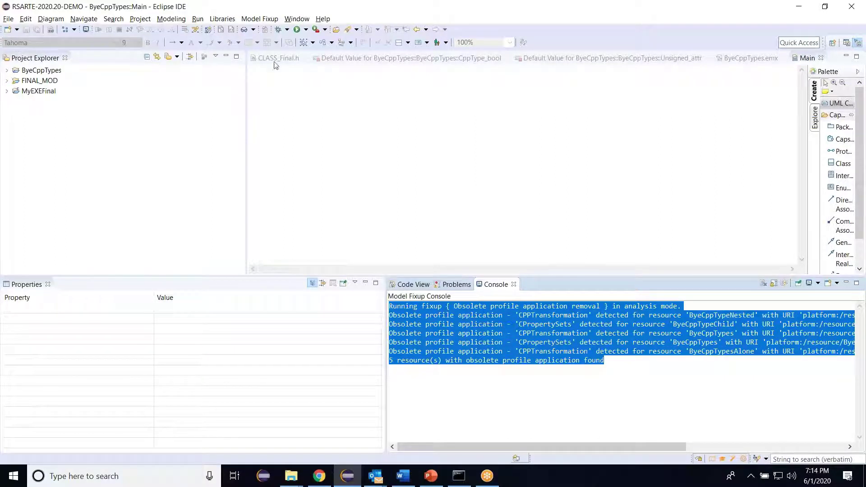
Set up the Obsolete profile application removal fixup to update the model and report fixed problems, with model files saved after running.
left_click(260, 19)
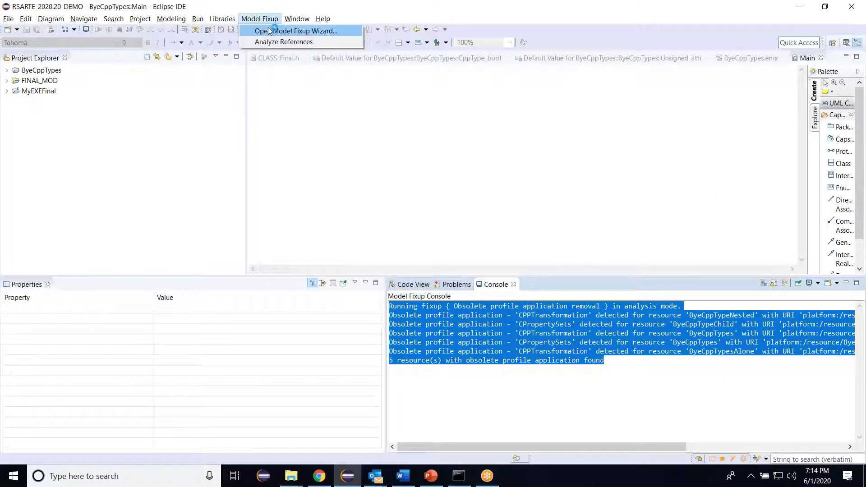
left_click(264, 30)
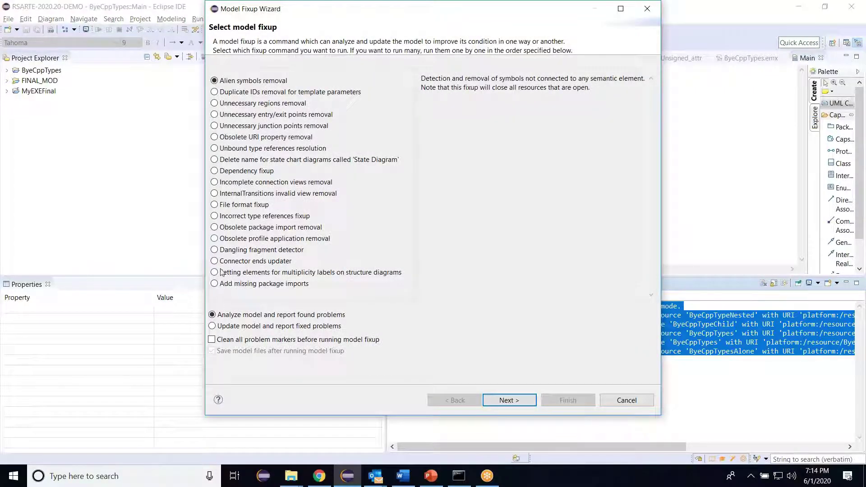
left_click(215, 238)
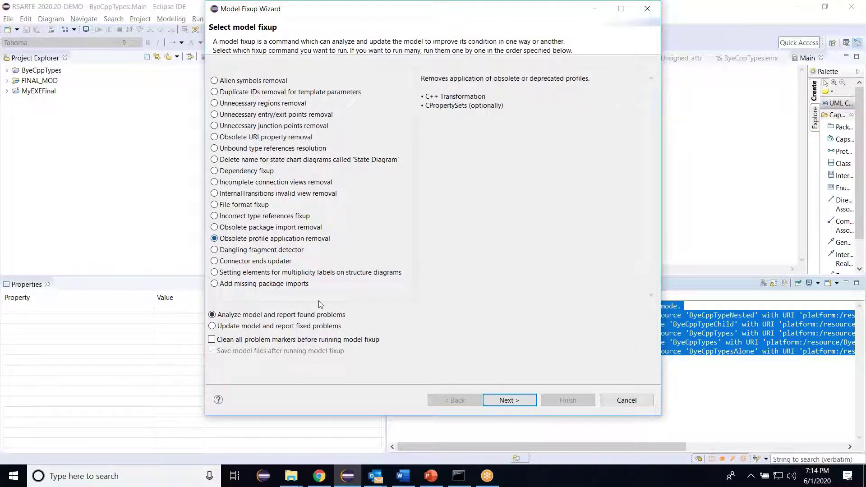
left_click(212, 326)
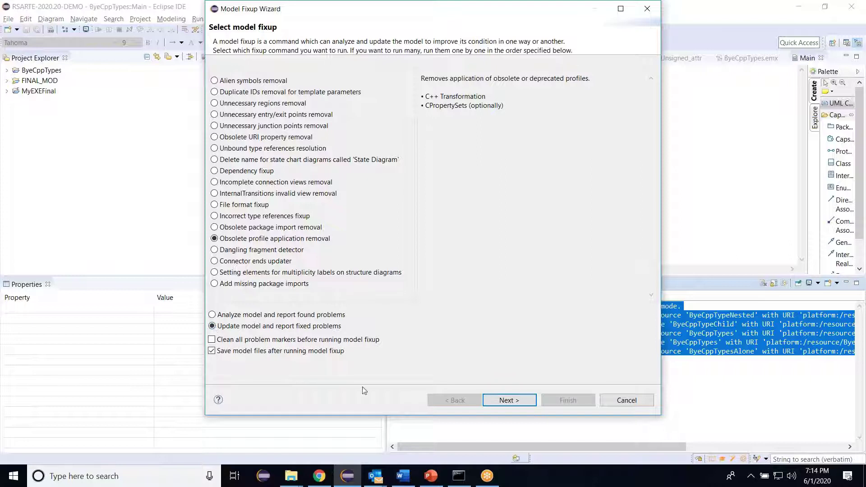
Run the profile removal fixup on all ByeCppTypes project model files, keeping removal of the CPropertySets profile enabled.
left_click(502, 405)
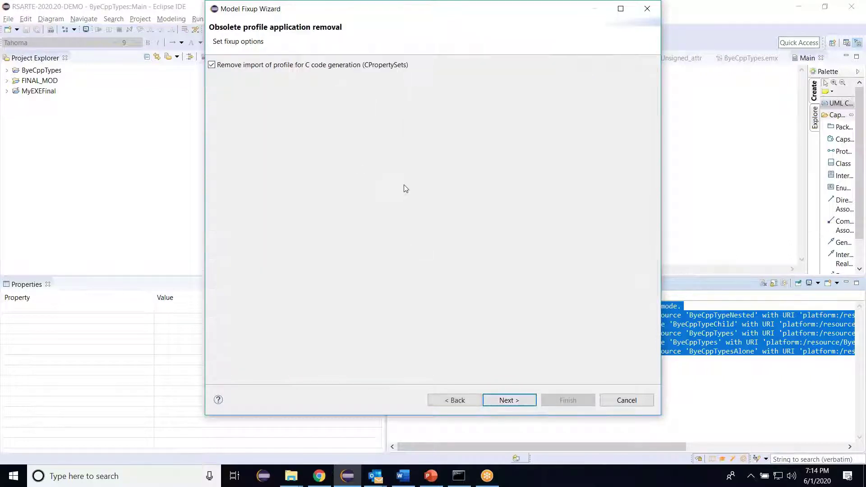
left_click(508, 400)
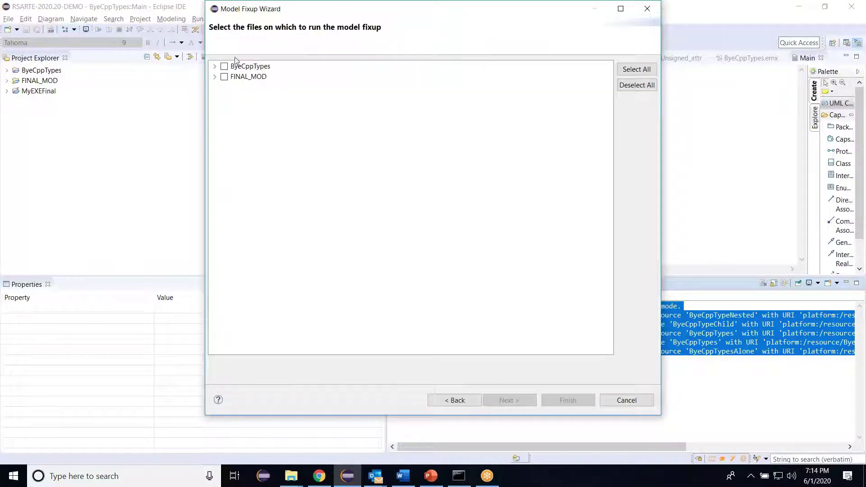
left_click(215, 66)
left_click(224, 66)
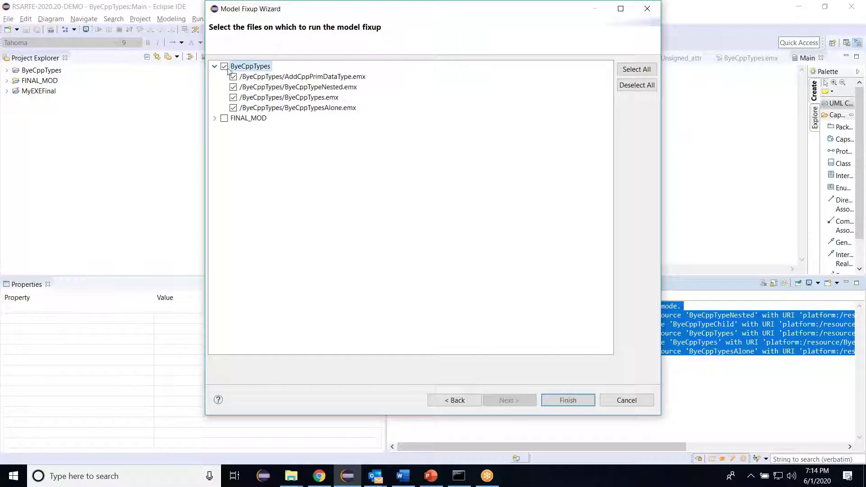
left_click(585, 402)
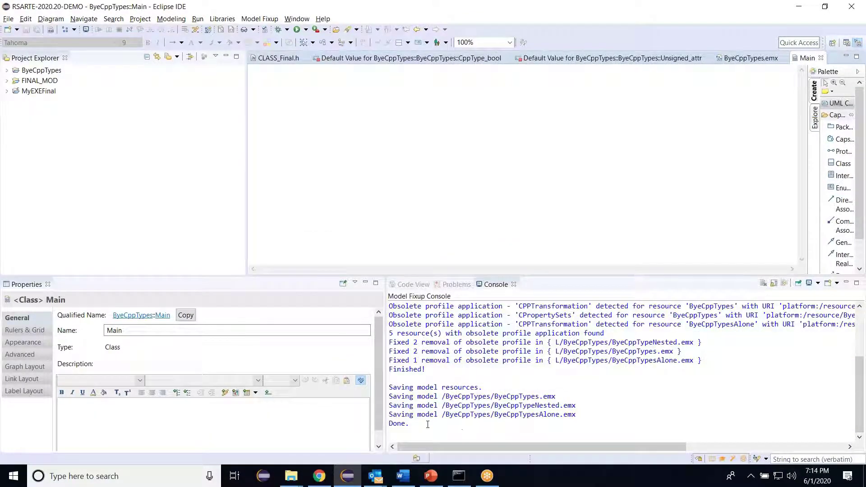
Check the applied profiles of the ByeCppTypes package and expand the AddCppPrimDataType package to inspect its package imports.
left_click(7, 71)
left_click(16, 81)
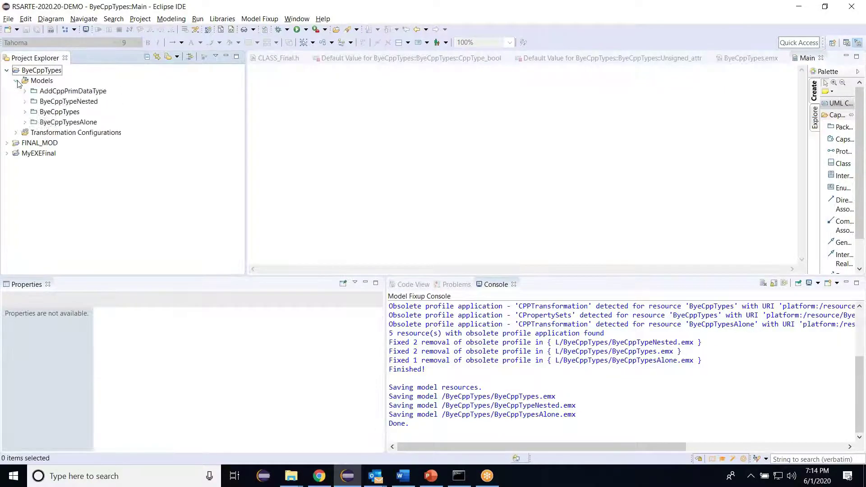
left_click(54, 112)
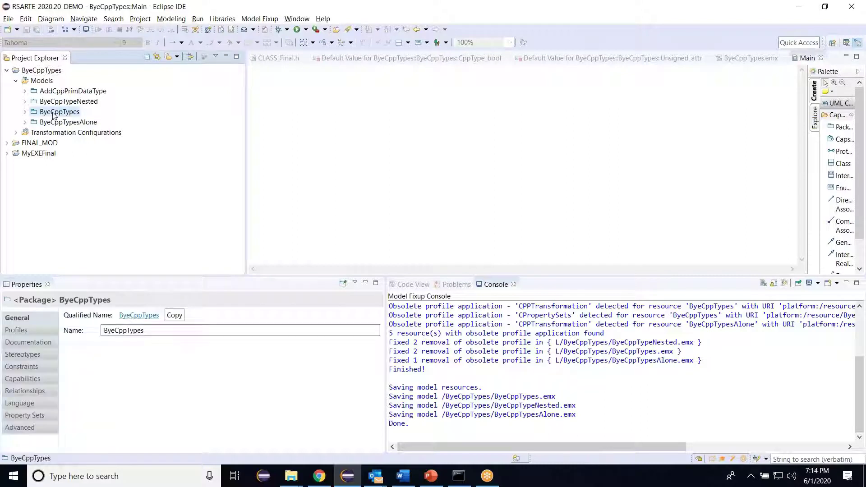
left_click(30, 330)
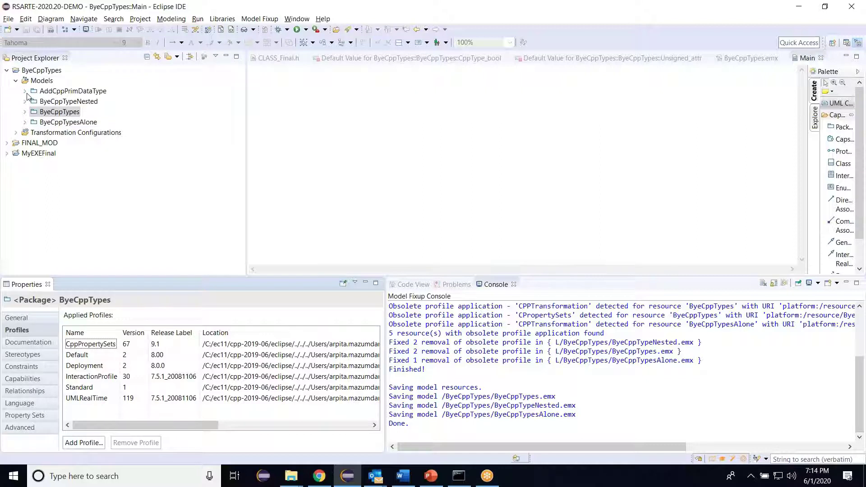
left_click(62, 93)
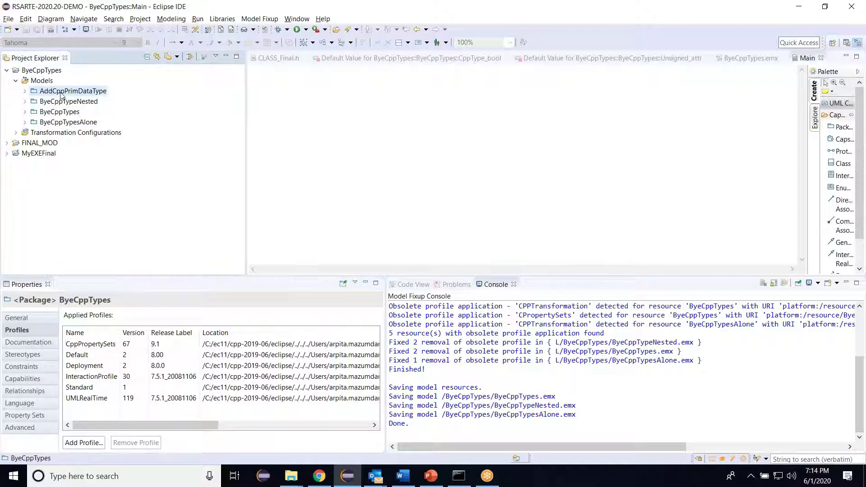
left_click(25, 92)
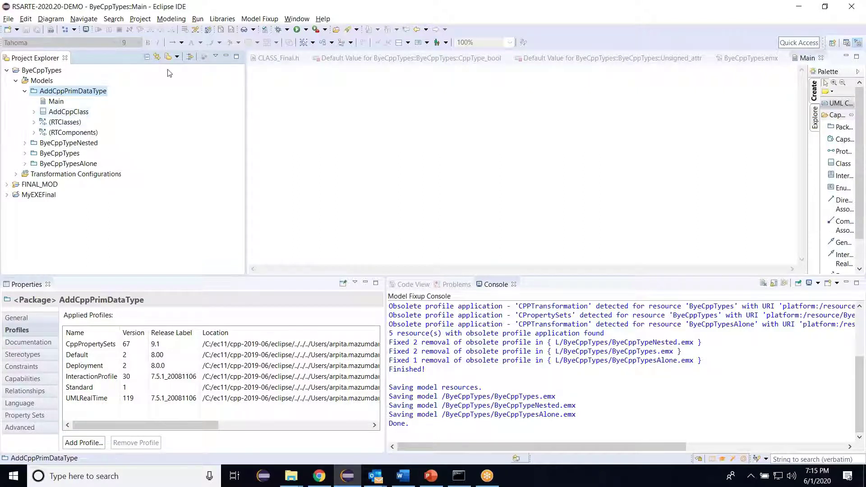
Run the Add missing package imports fixup on the ByeCppTypes project, updating the model and reporting fixed problems.
left_click(259, 19)
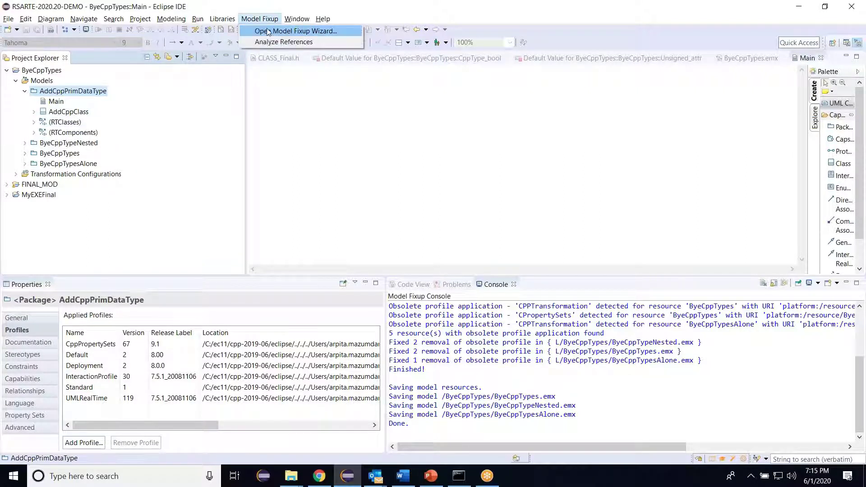
left_click(277, 31)
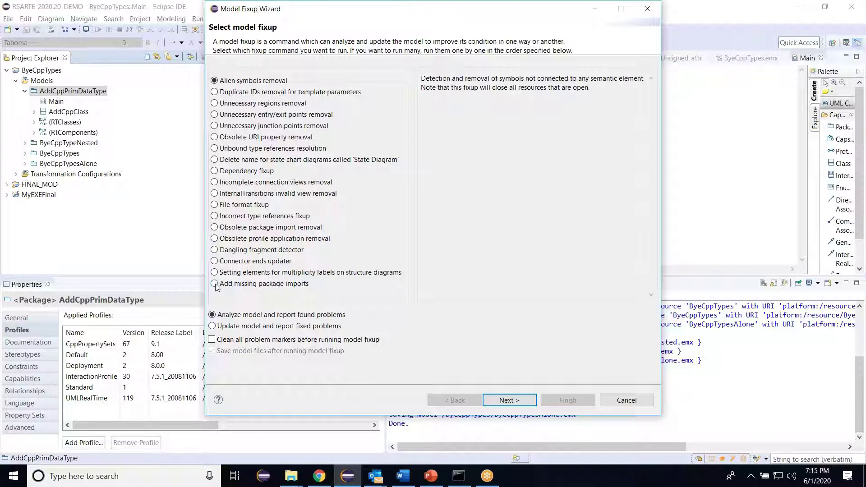
left_click(215, 284)
left_click(212, 326)
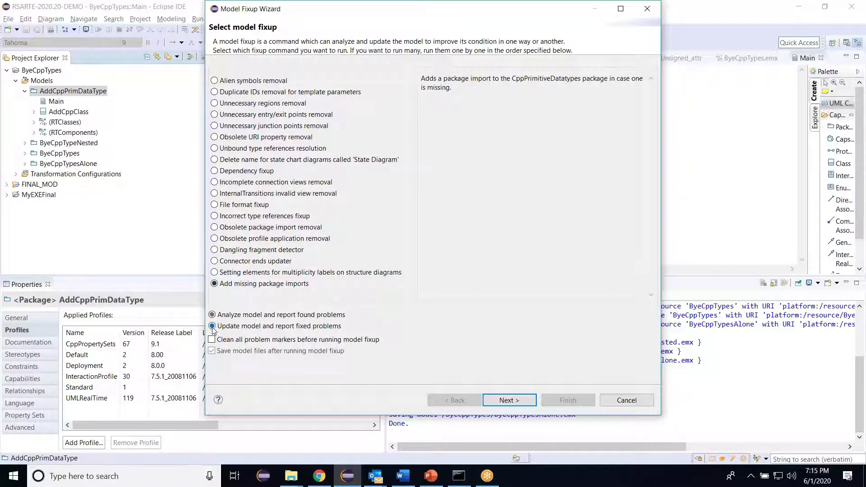
left_click(506, 399)
left_click(224, 67)
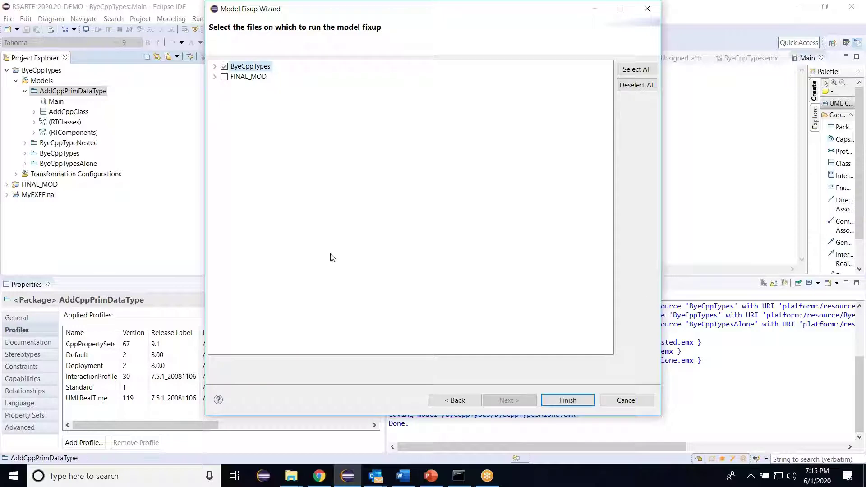
left_click(572, 401)
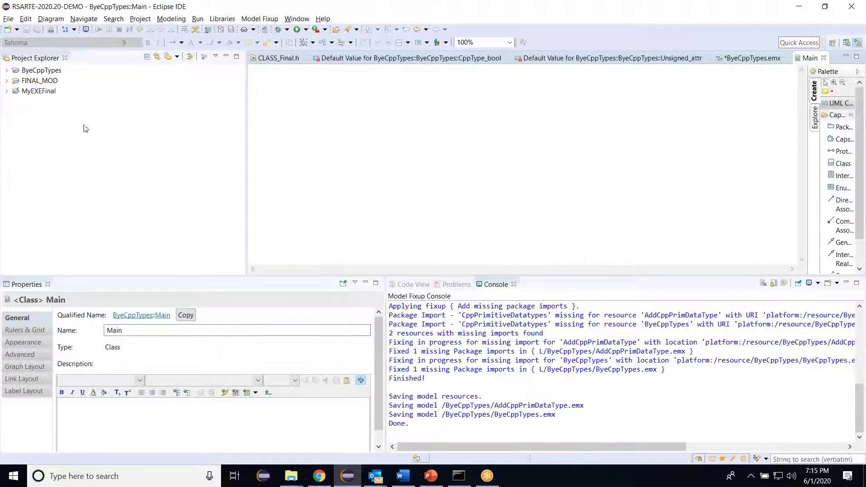
Expand the AddCppPrimDataType package in the ByeCppTypes models to check for the CppPrimitiveDatatypes import.
double_click(12, 72)
left_click(16, 80)
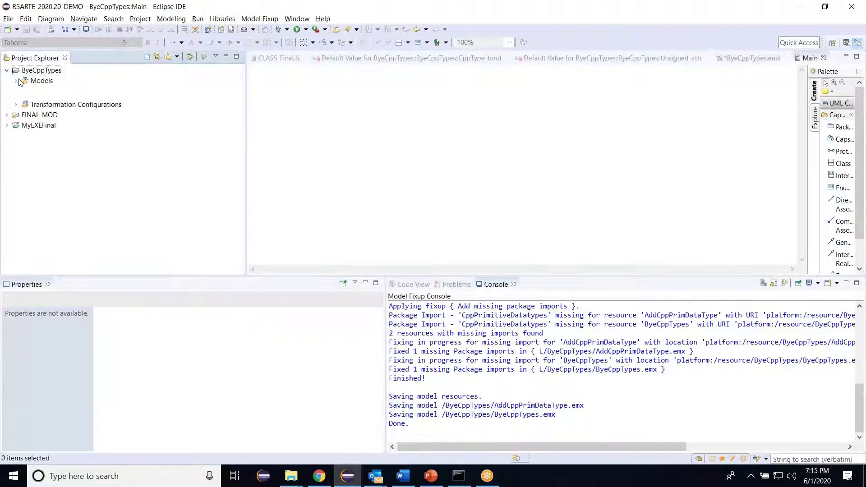
left_click(59, 92)
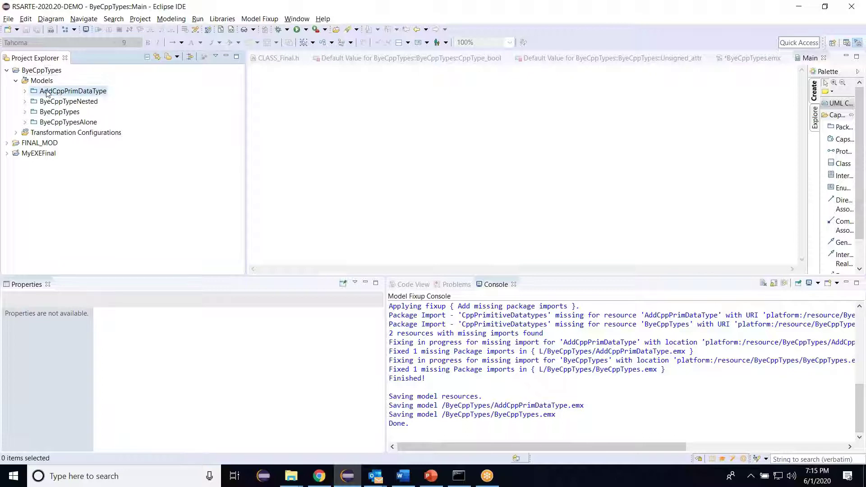
left_click(25, 91)
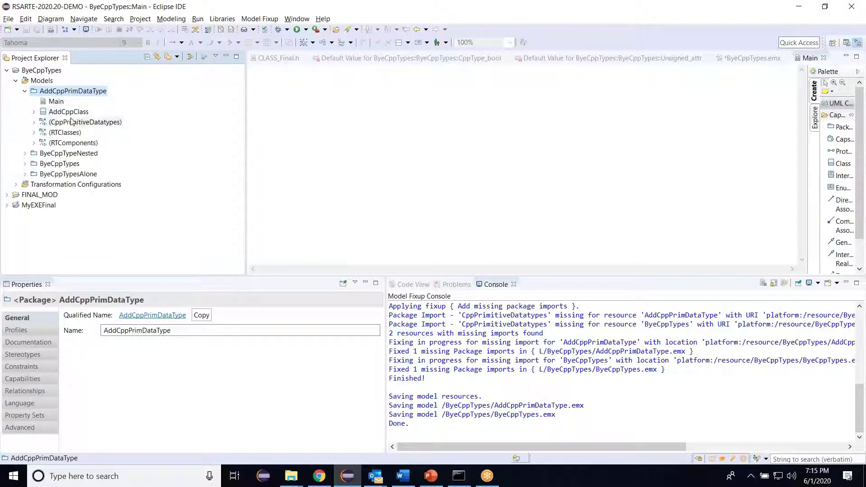